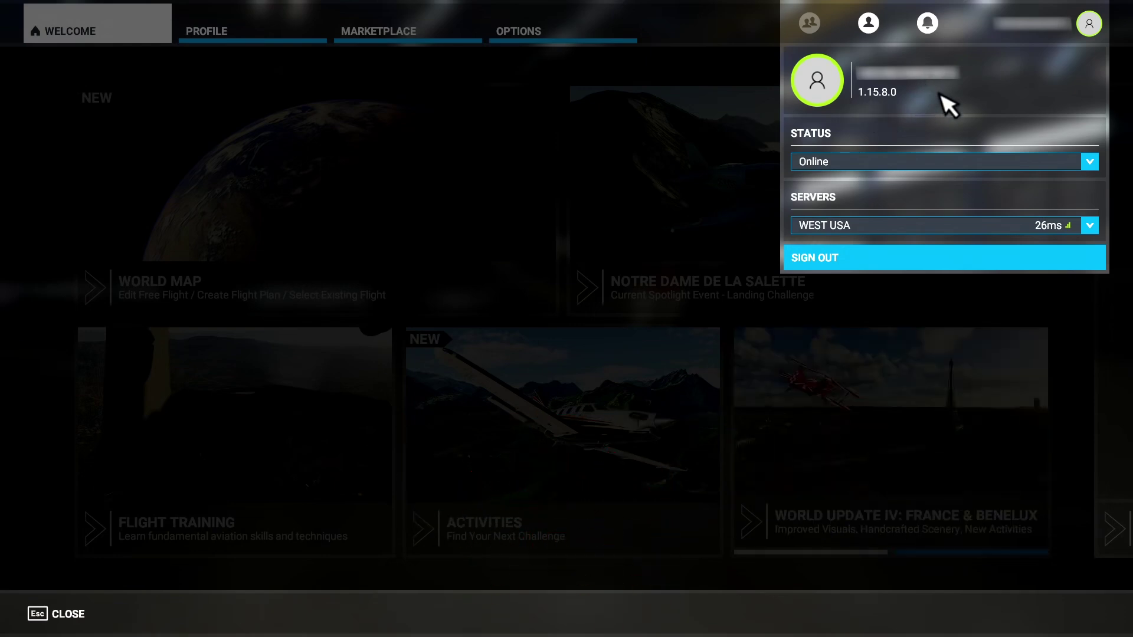
Close the account overlay and delete the rolling cache file in the Data section of the general options
click(1091, 27)
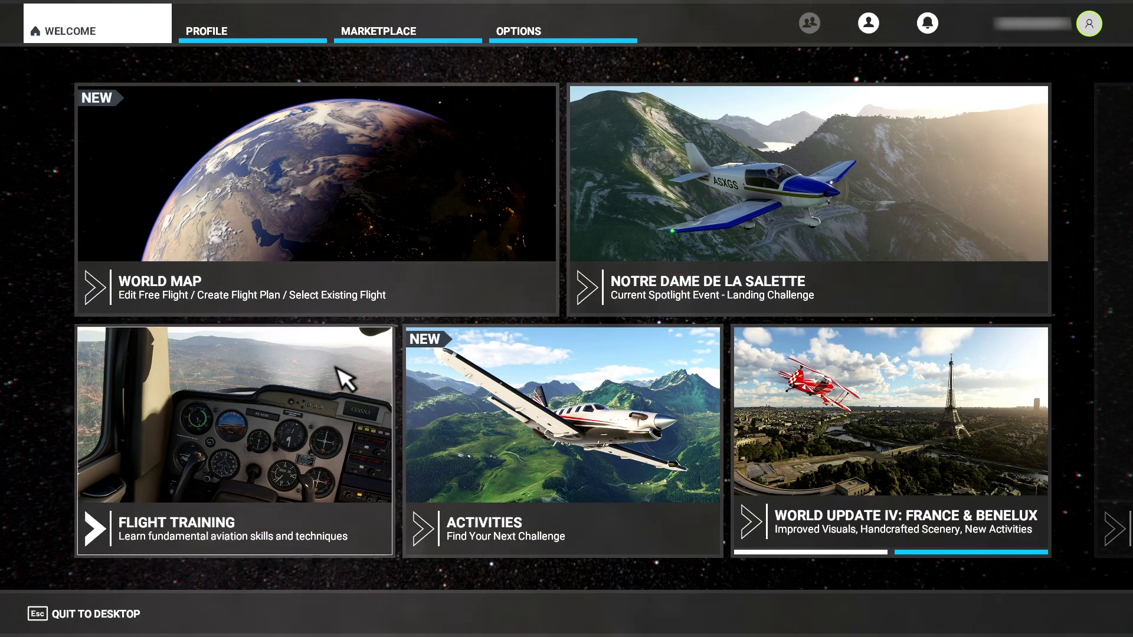
click(524, 36)
click(320, 258)
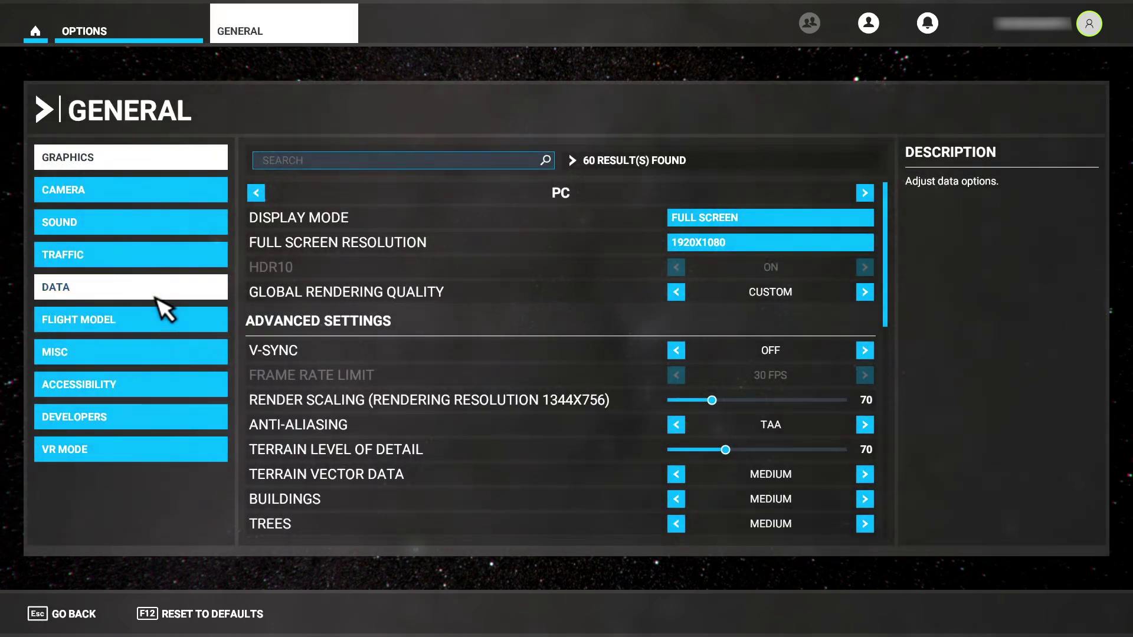
click(157, 298)
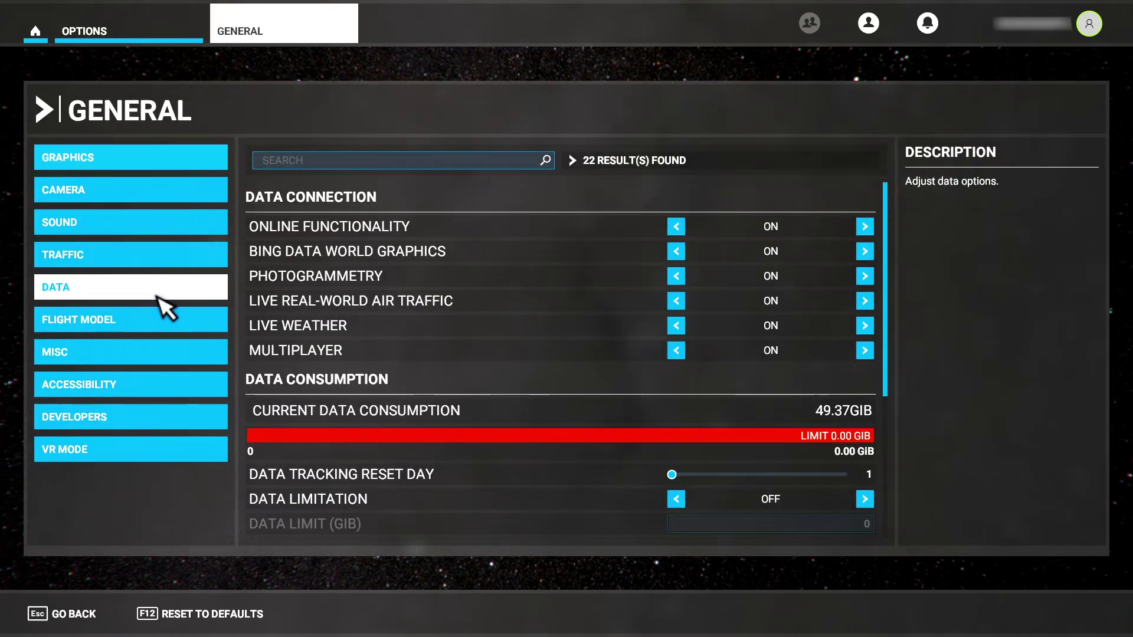
scroll(543, 322, down, 4)
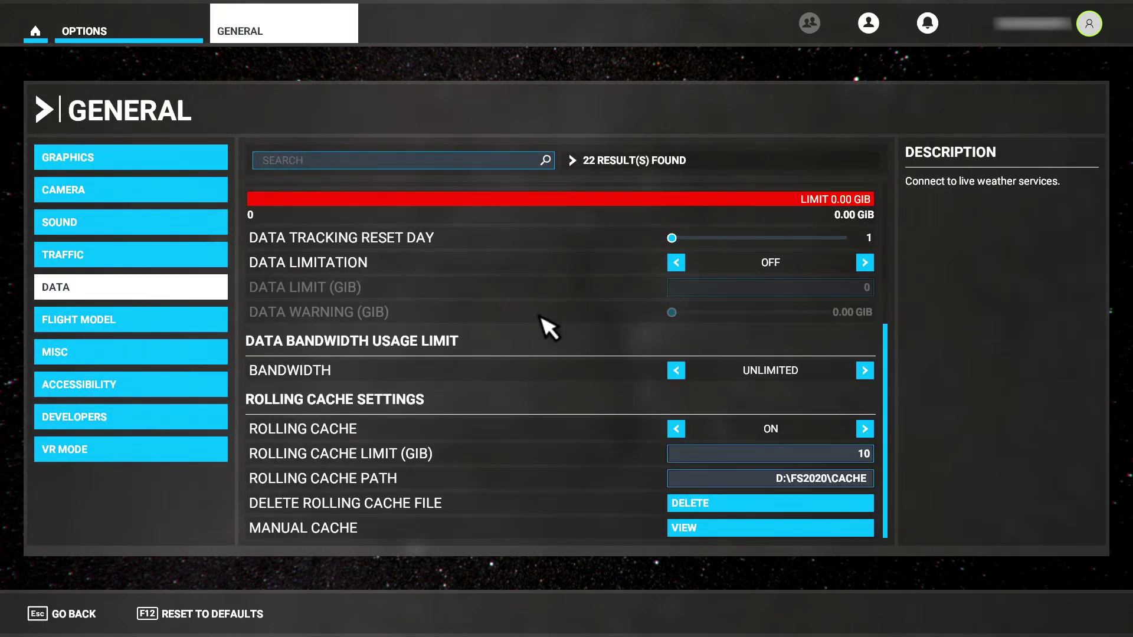
click(695, 503)
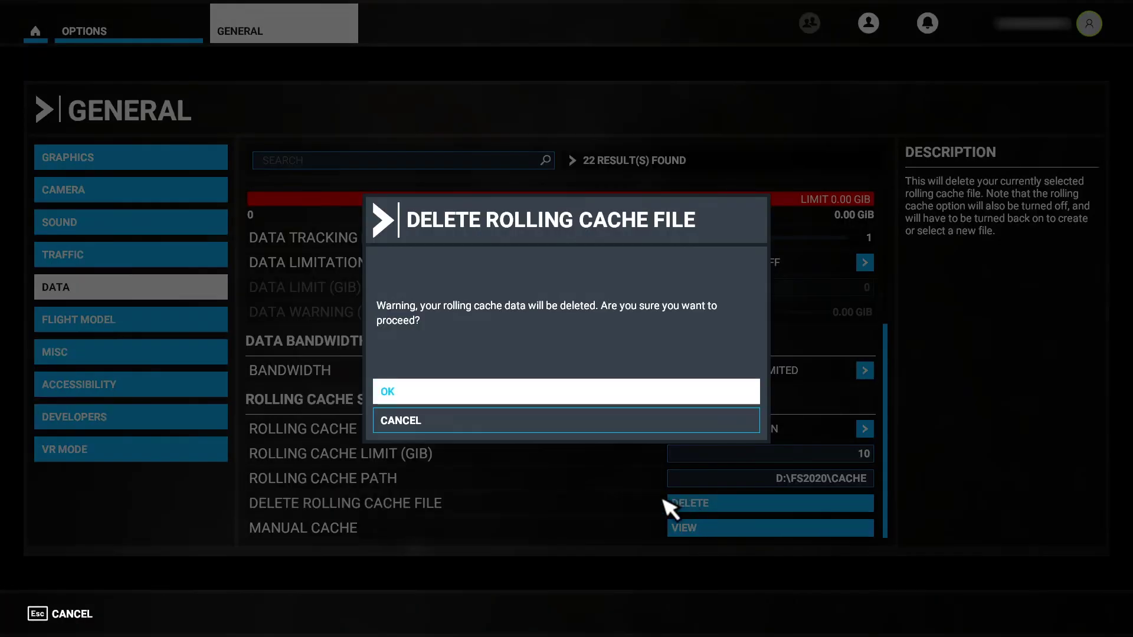
click(590, 397)
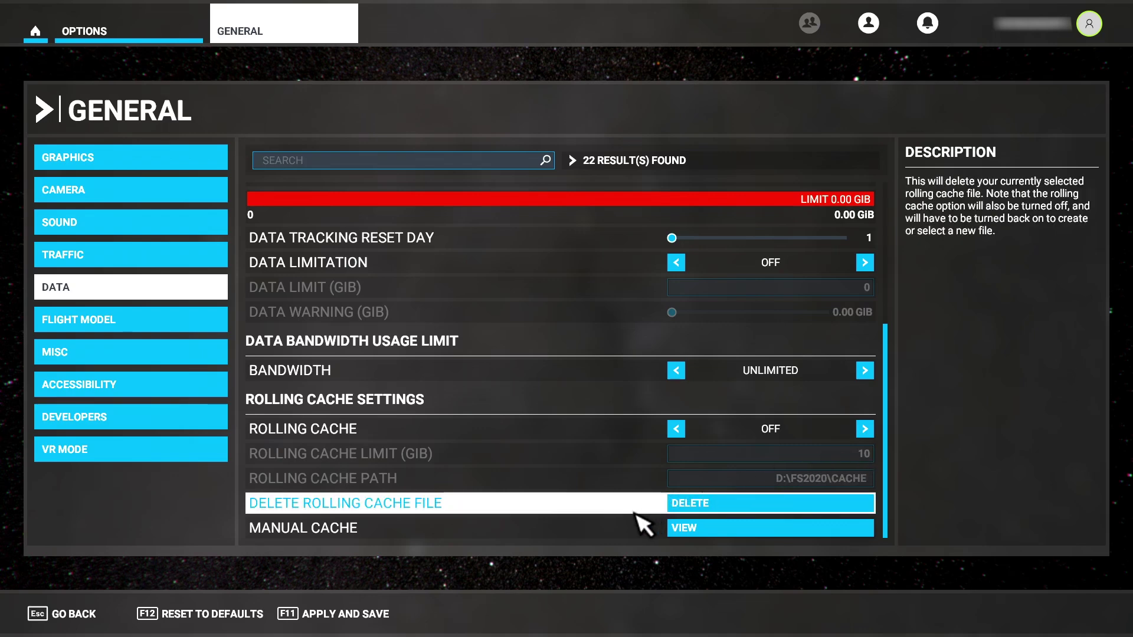
click(706, 504)
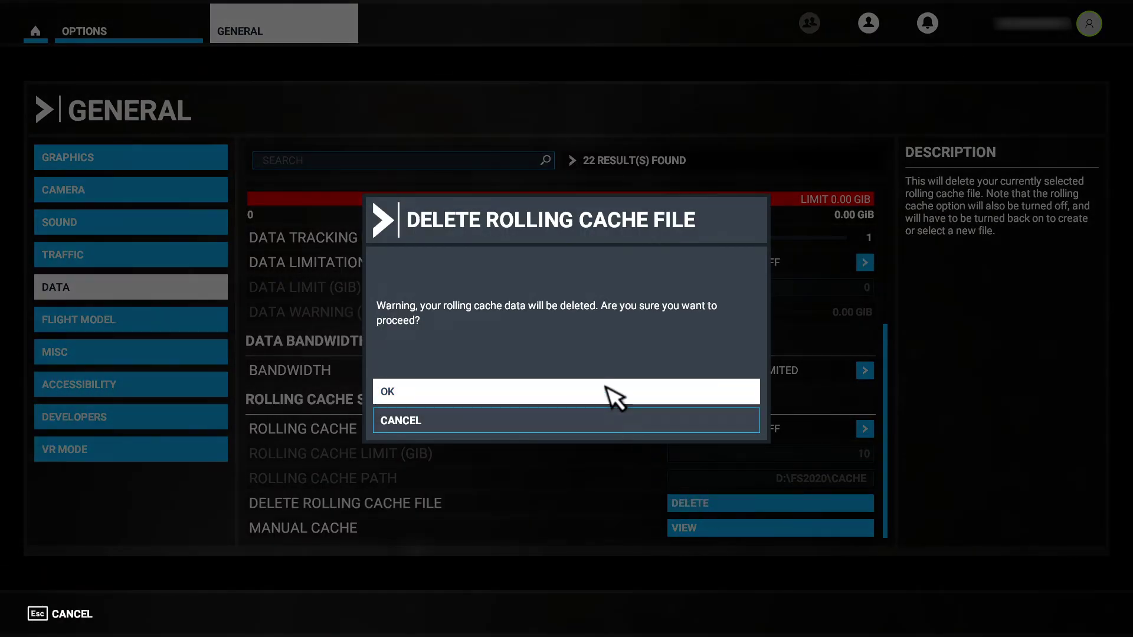
click(610, 392)
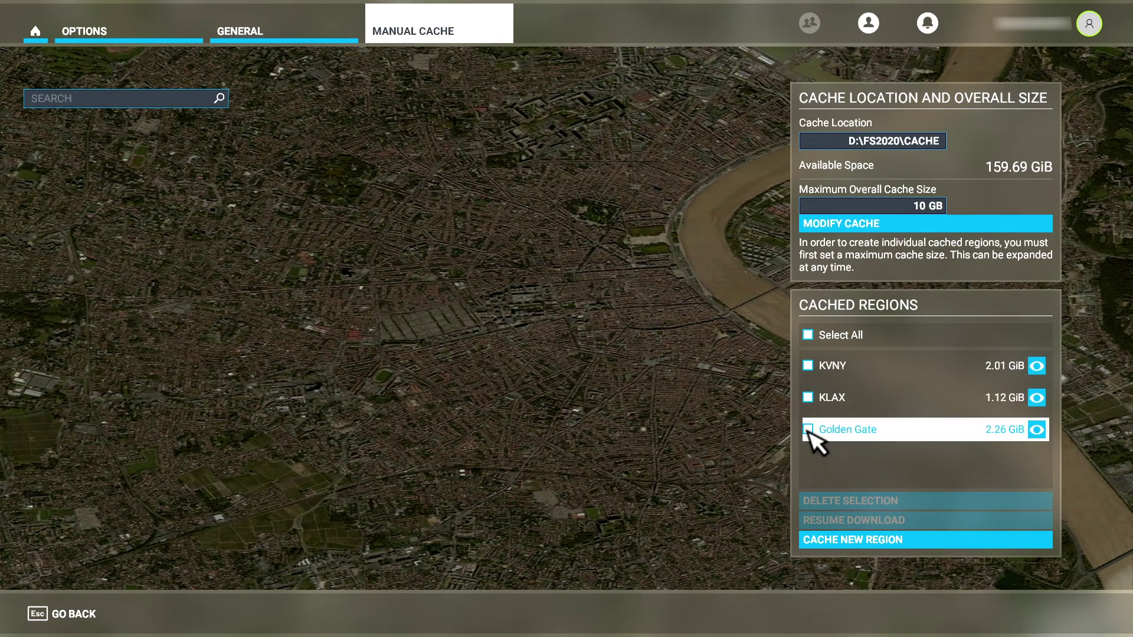
Delete all cached regions, KVNY, KLAX and Golden Gate, from the manual cache and return to the general options
click(813, 435)
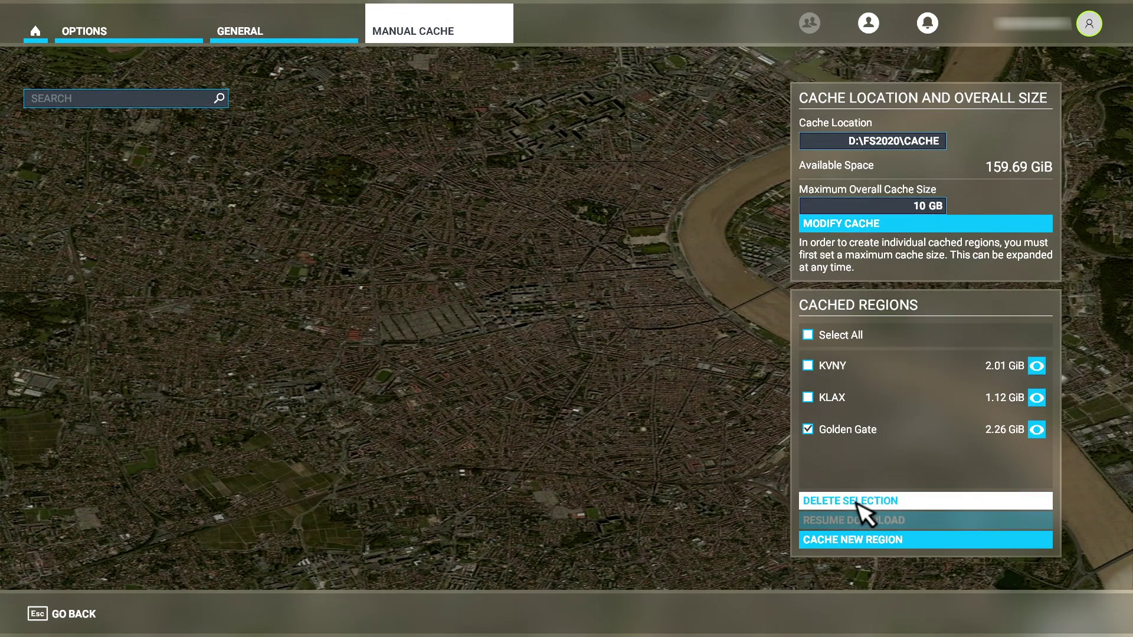
click(826, 336)
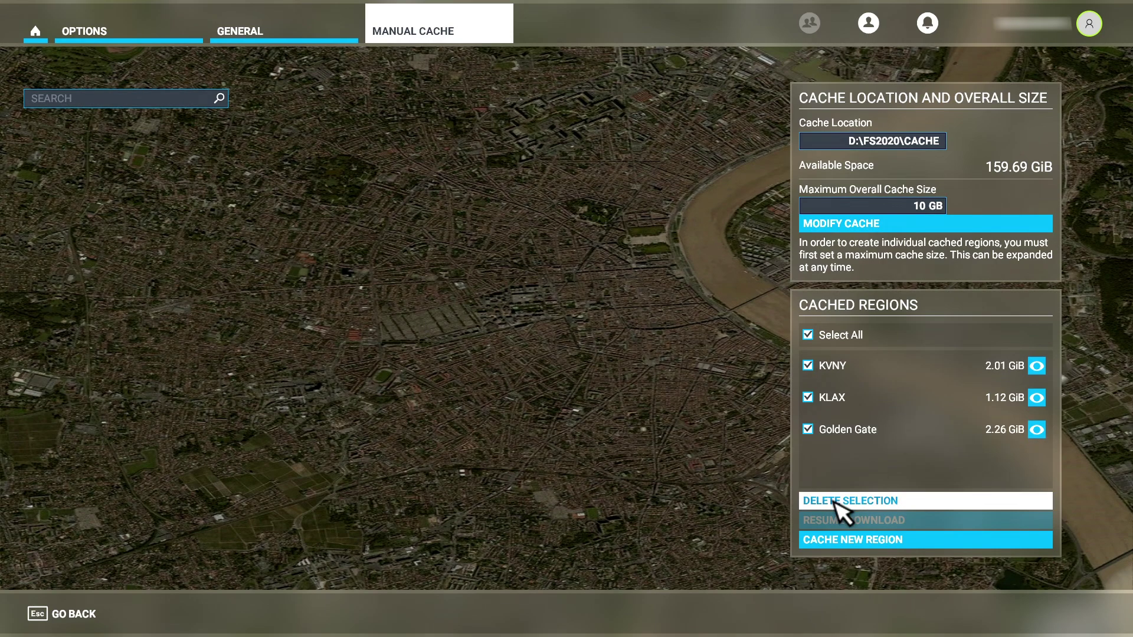
click(856, 503)
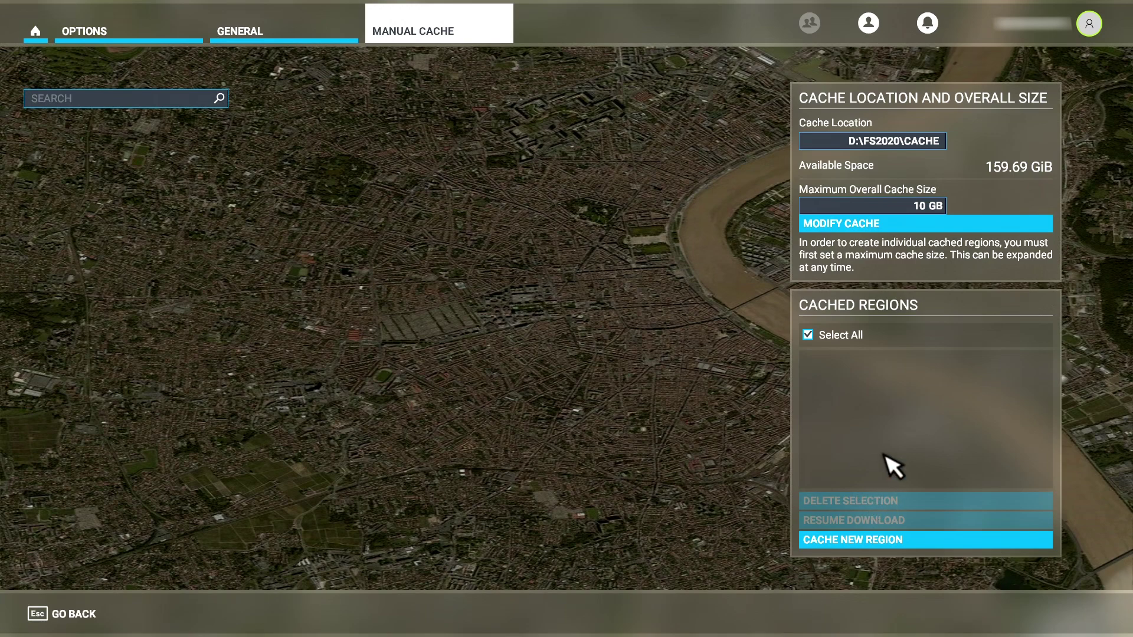
click(868, 227)
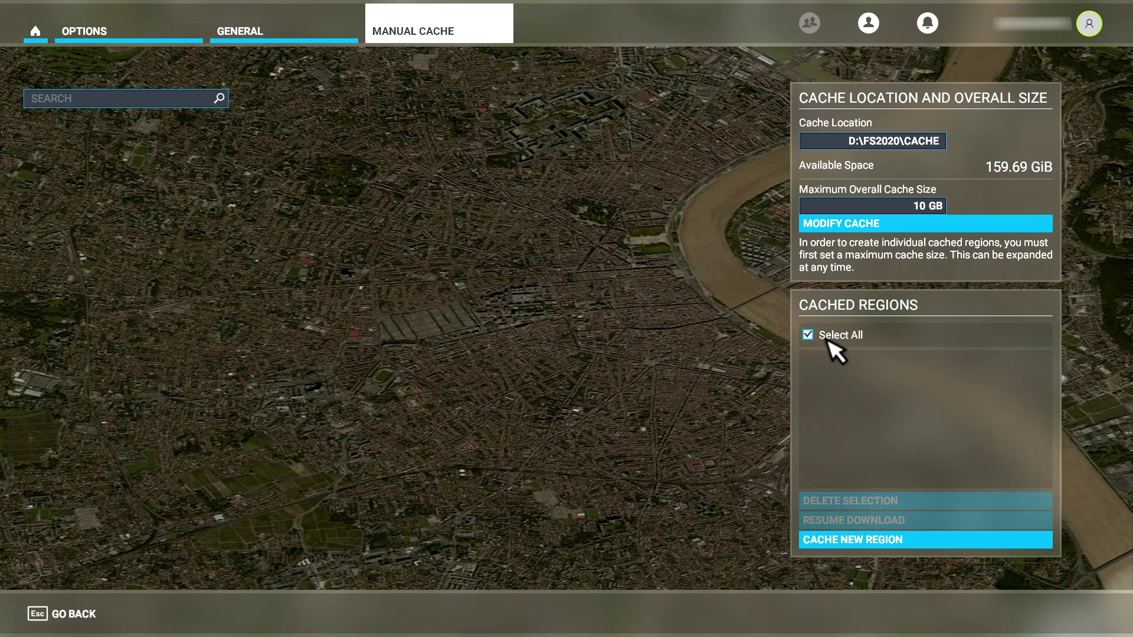
click(69, 617)
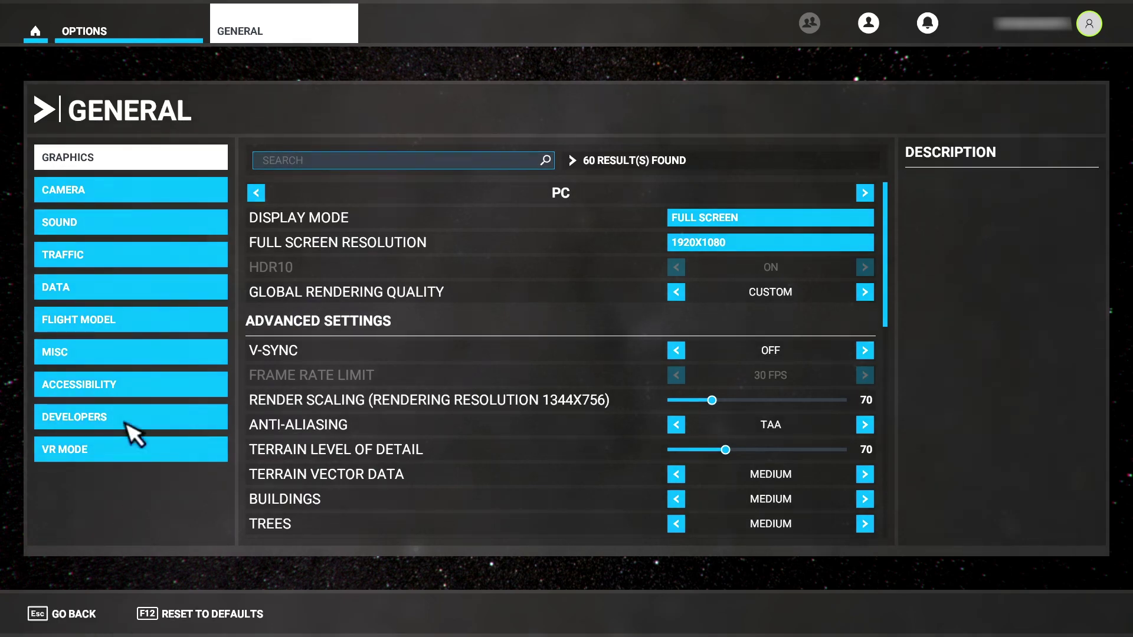
Review the rolling cache settings in the Data section, and switch to File Explorer with the D:\FS2020\Cache folder
click(141, 295)
scroll(463, 370, down, 4)
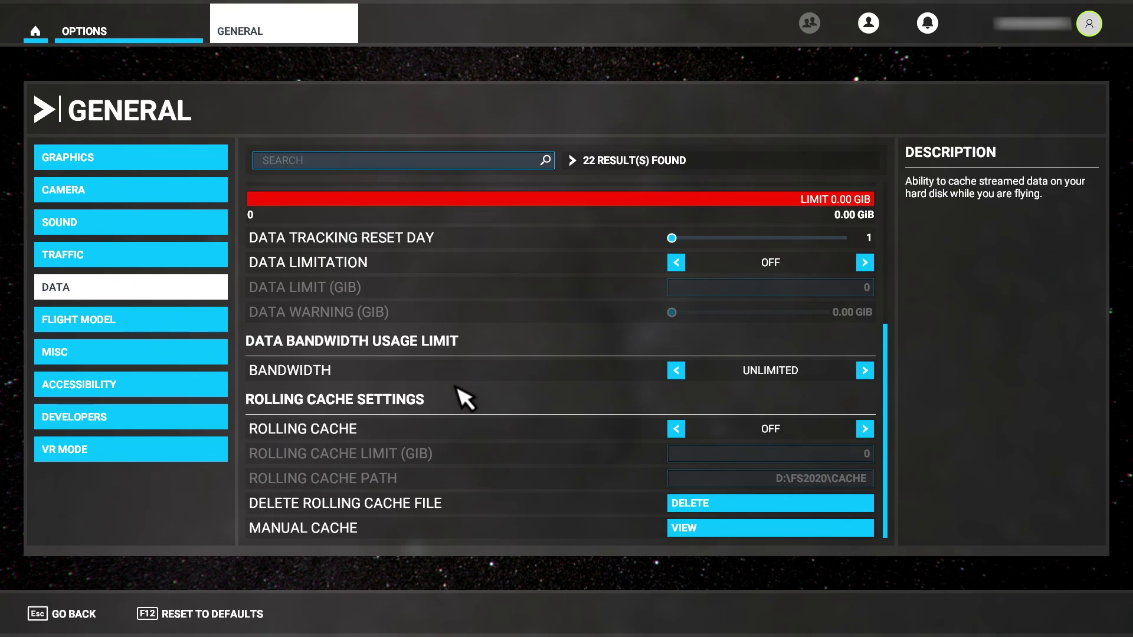
key(super)
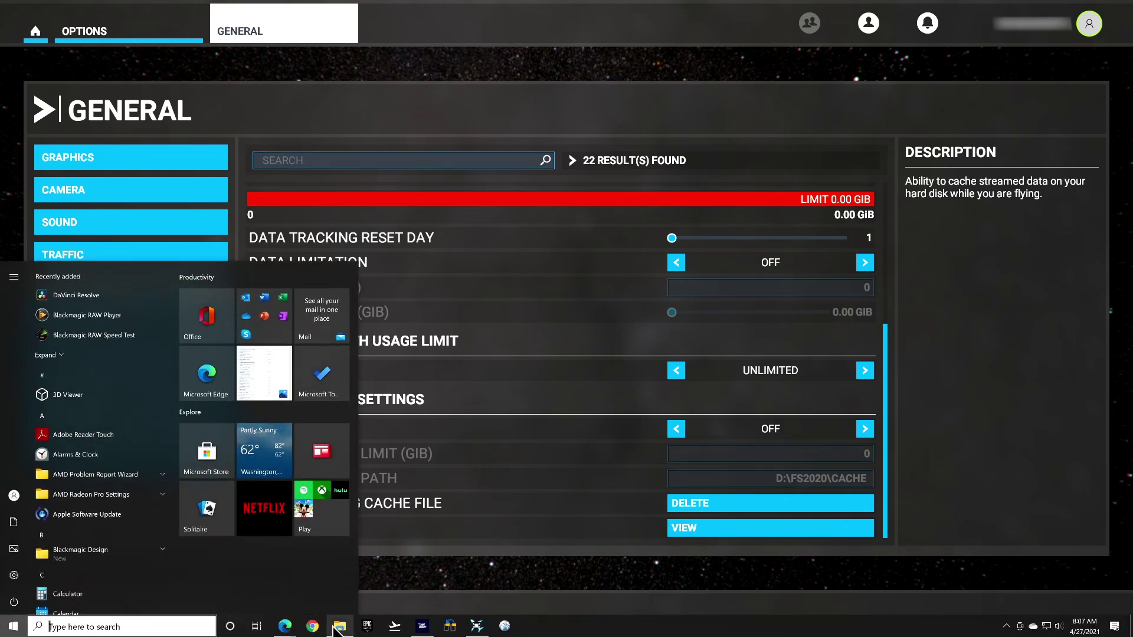
click(338, 633)
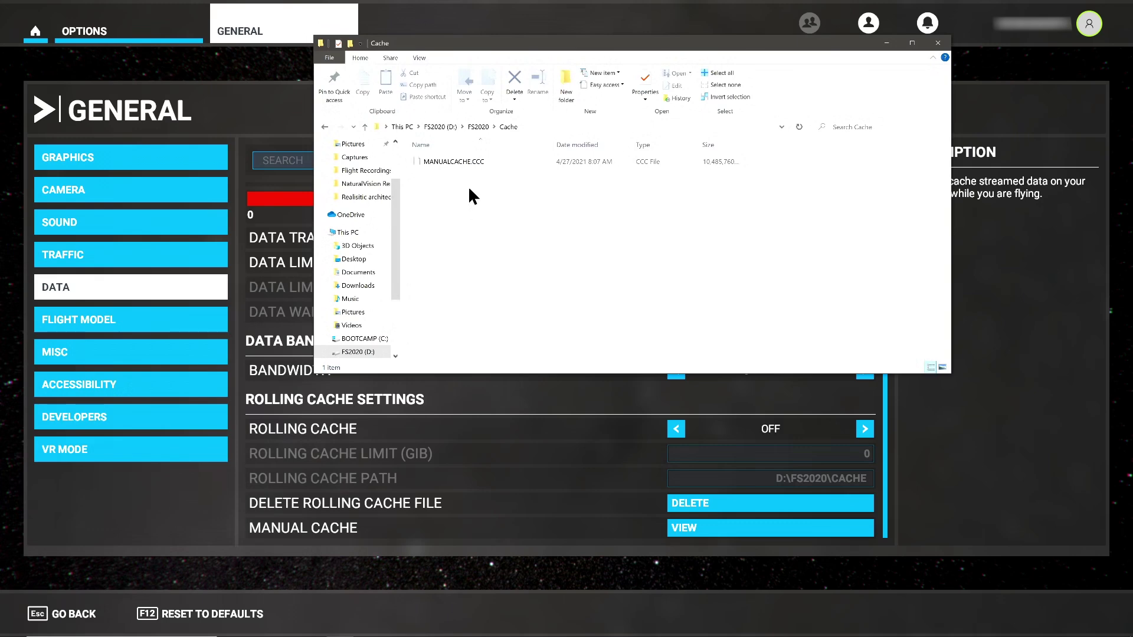
Try to delete MANUALCACHE.CCC from the Cache folder while the simulator is running, and return to the simulator
click(461, 159)
key(Delete)
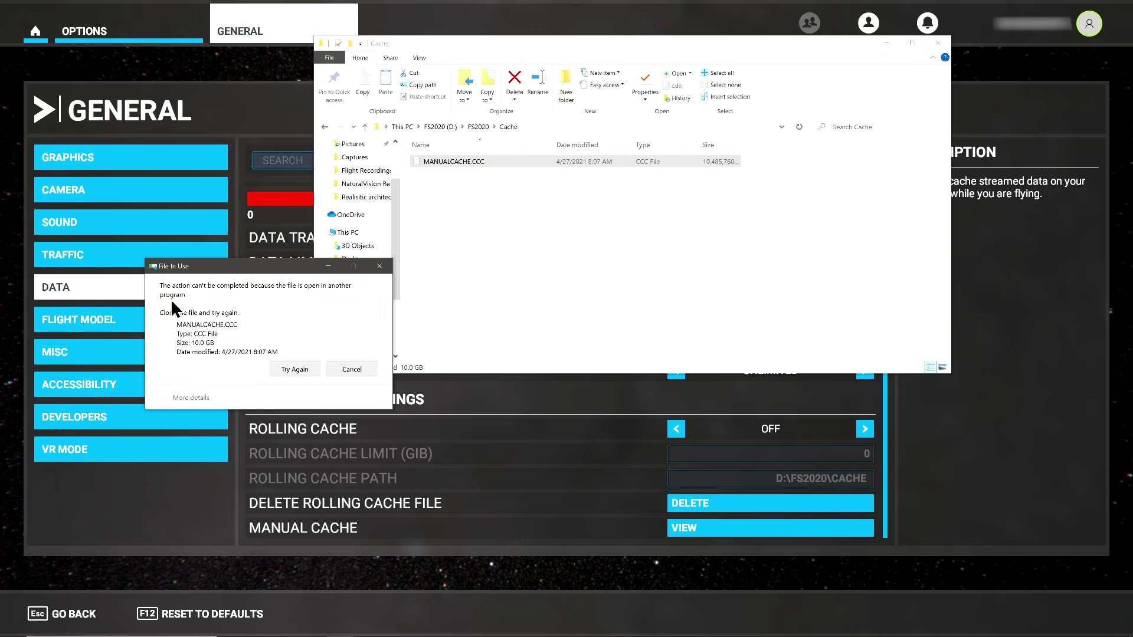
click(364, 370)
click(226, 517)
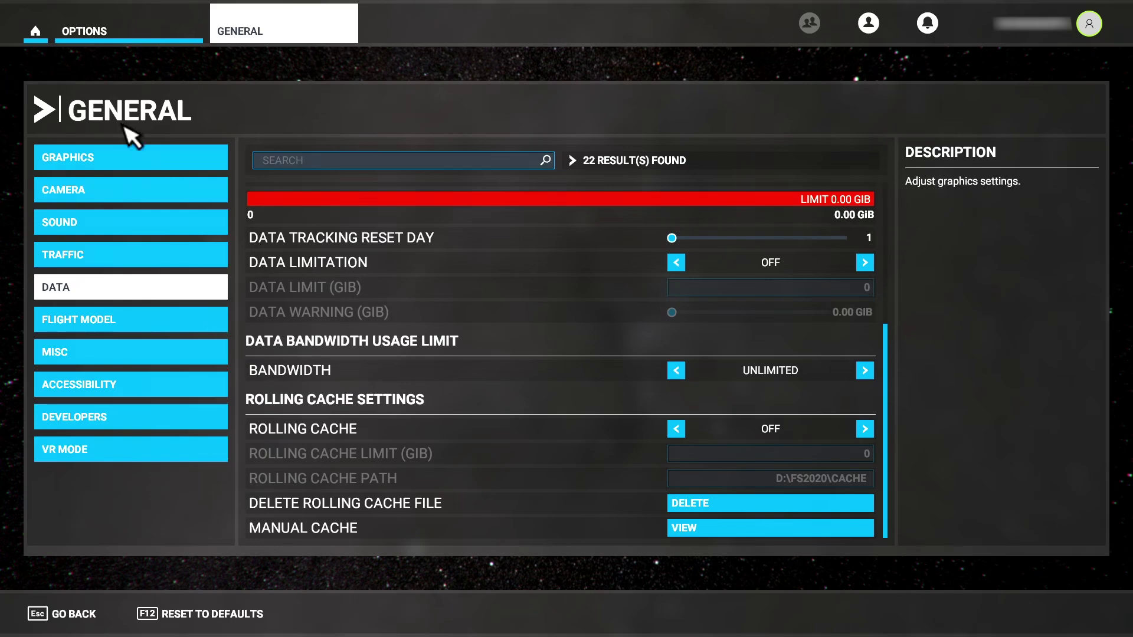
Return to the simulator's welcome screen and quit to the desktop
click(37, 30)
click(88, 614)
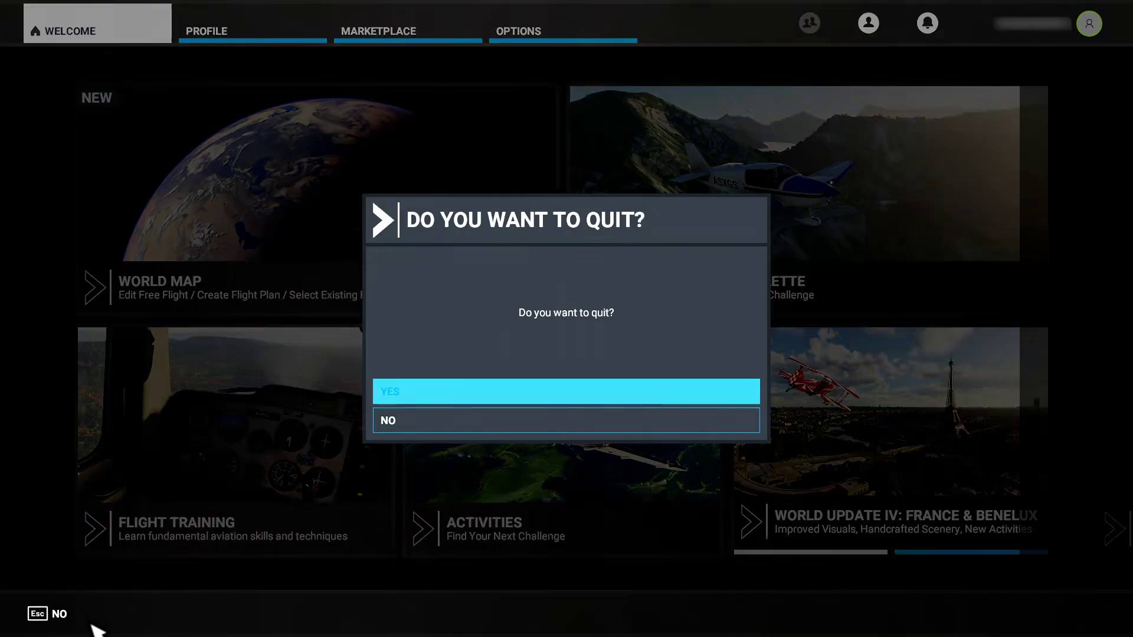
click(430, 391)
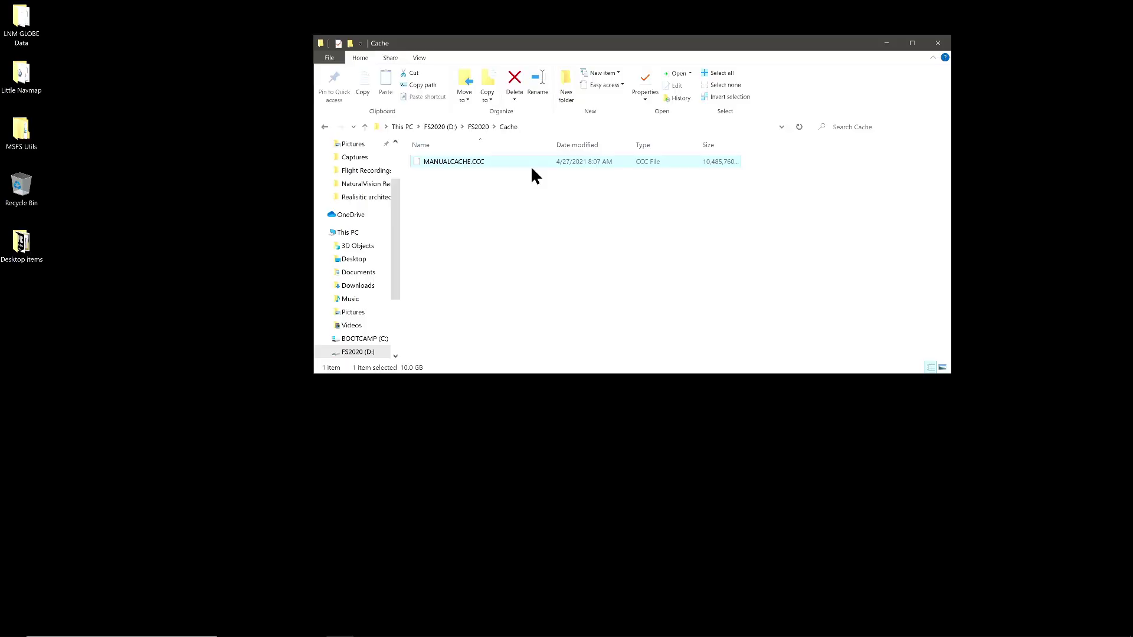
Delete MANUALCACHE.CCC from the Cache folder and empty the Recycle Bin to remove it permanently
key(Delete)
right_click(22, 185)
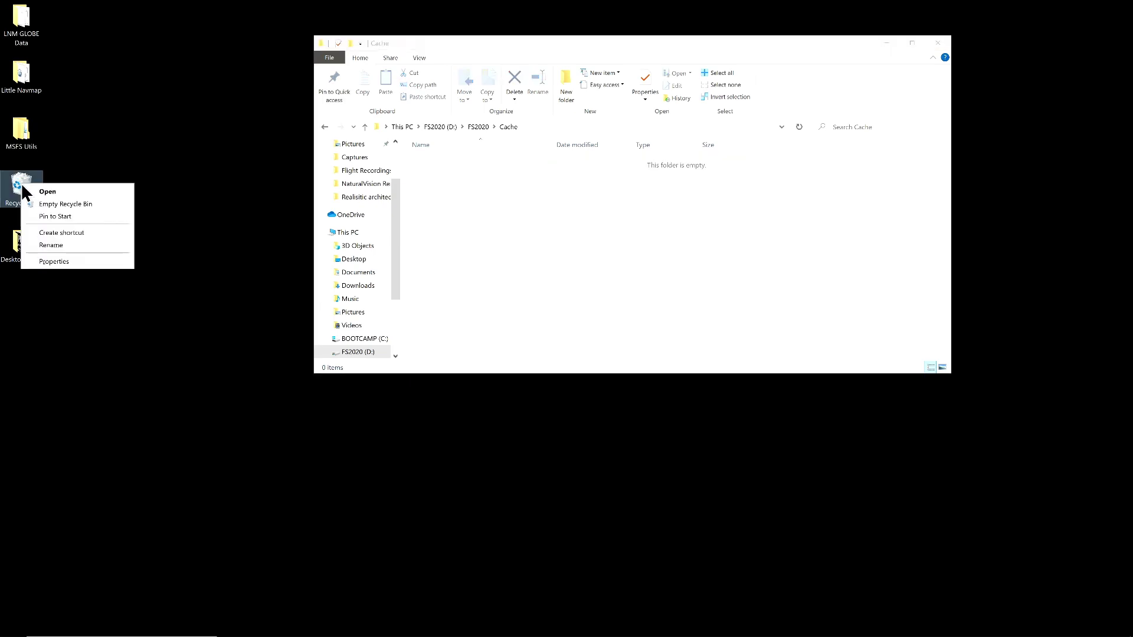
click(51, 205)
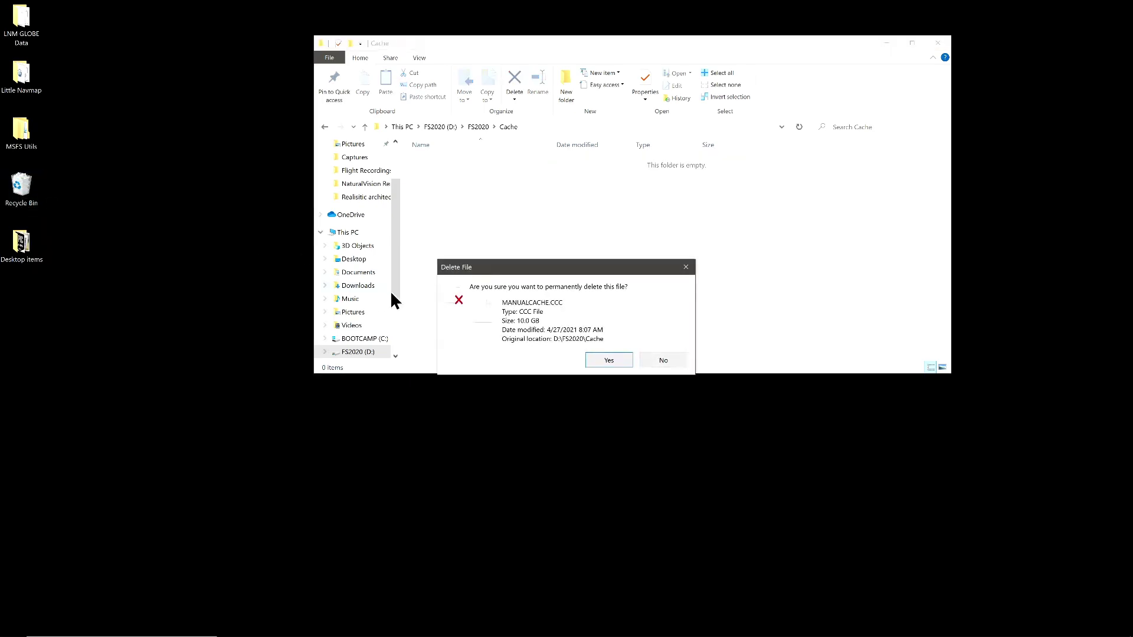
click(599, 363)
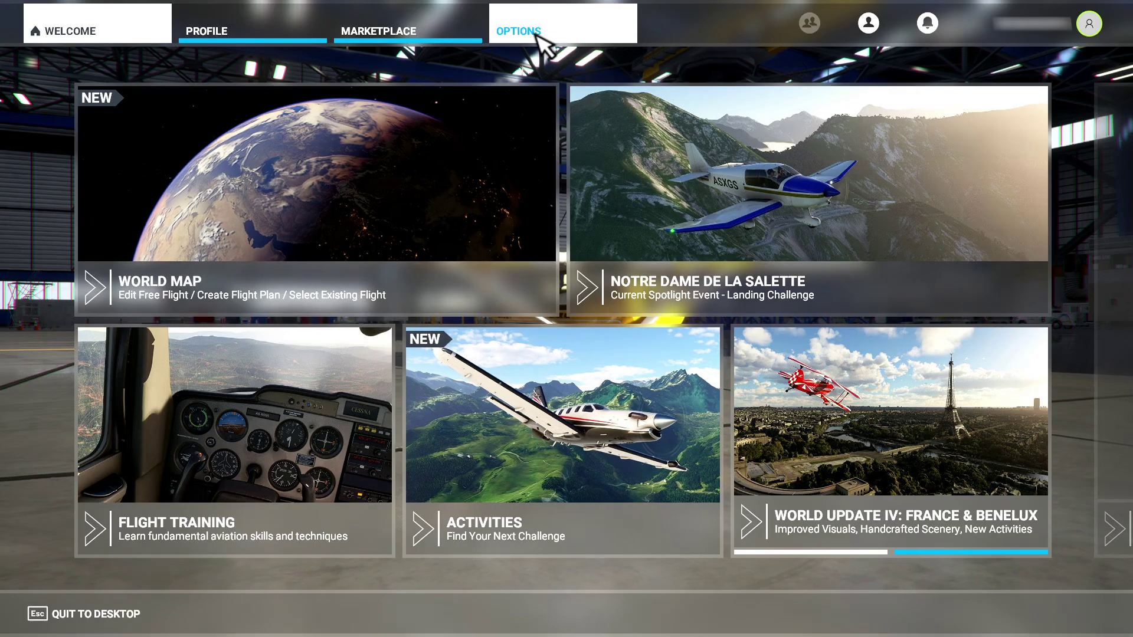
In the simulator's general Data options, turn the rolling cache on and set its limit to 10 GiB
click(539, 37)
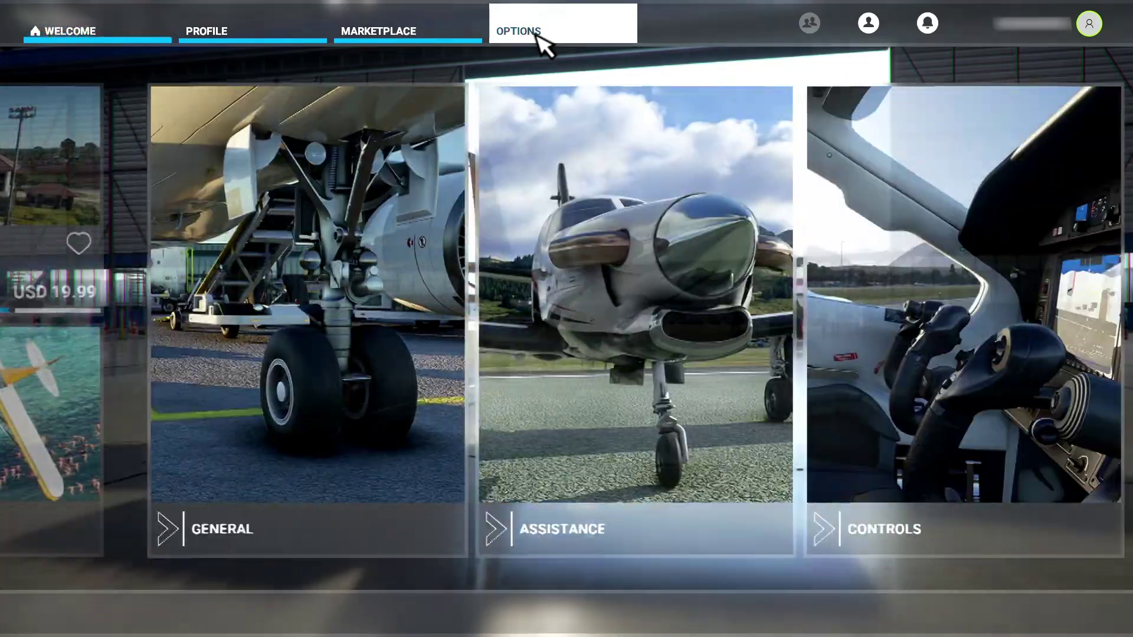
click(218, 349)
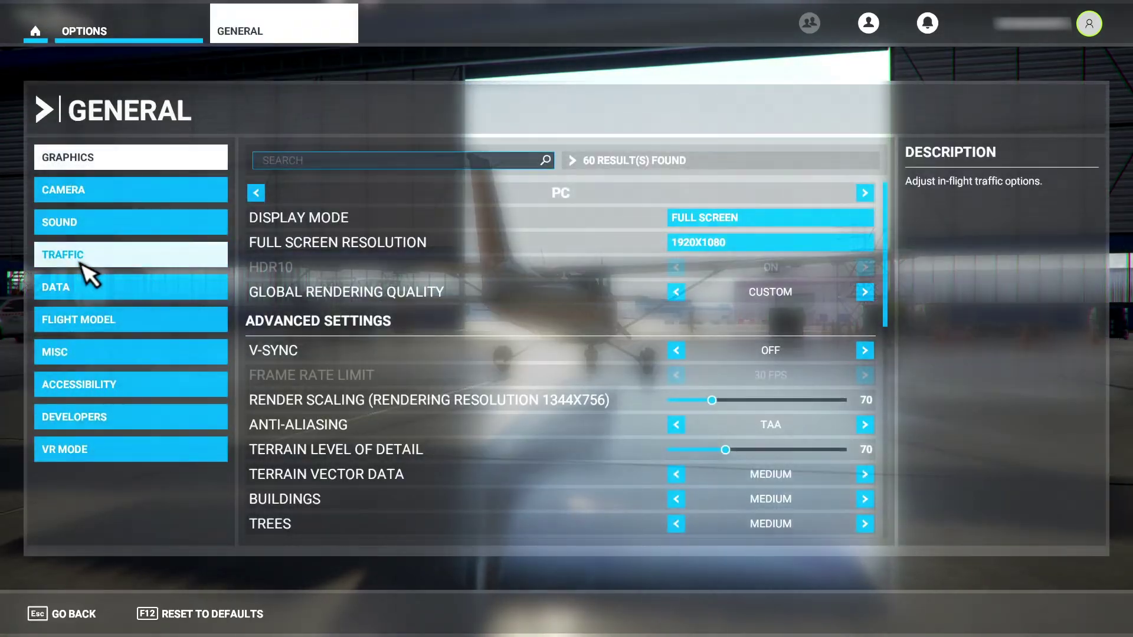
click(106, 289)
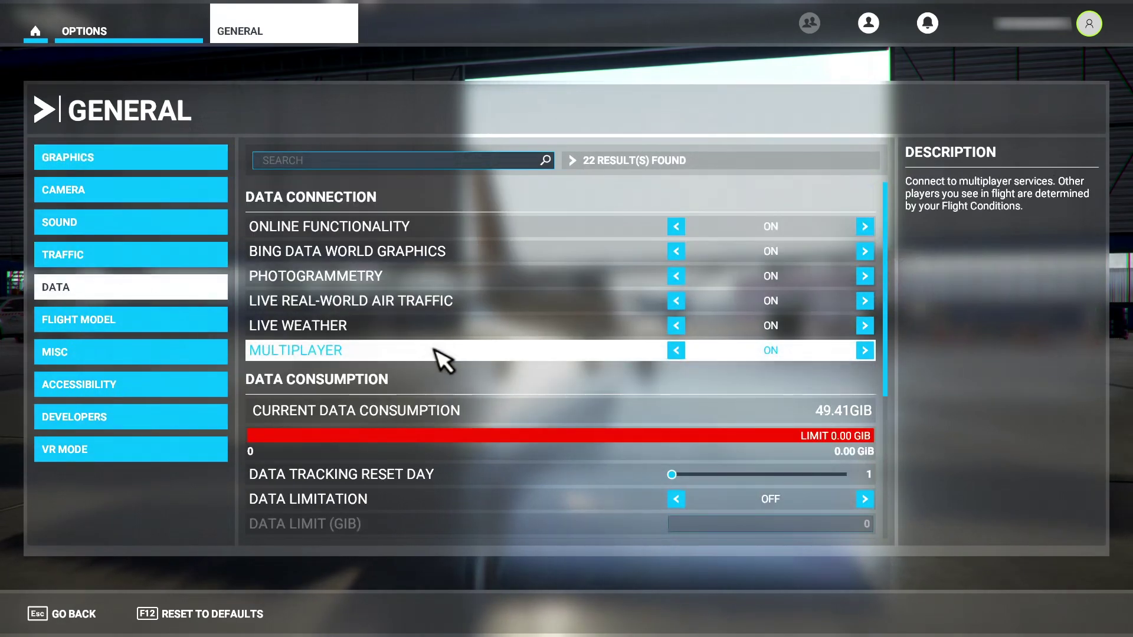
scroll(442, 354, down, 4)
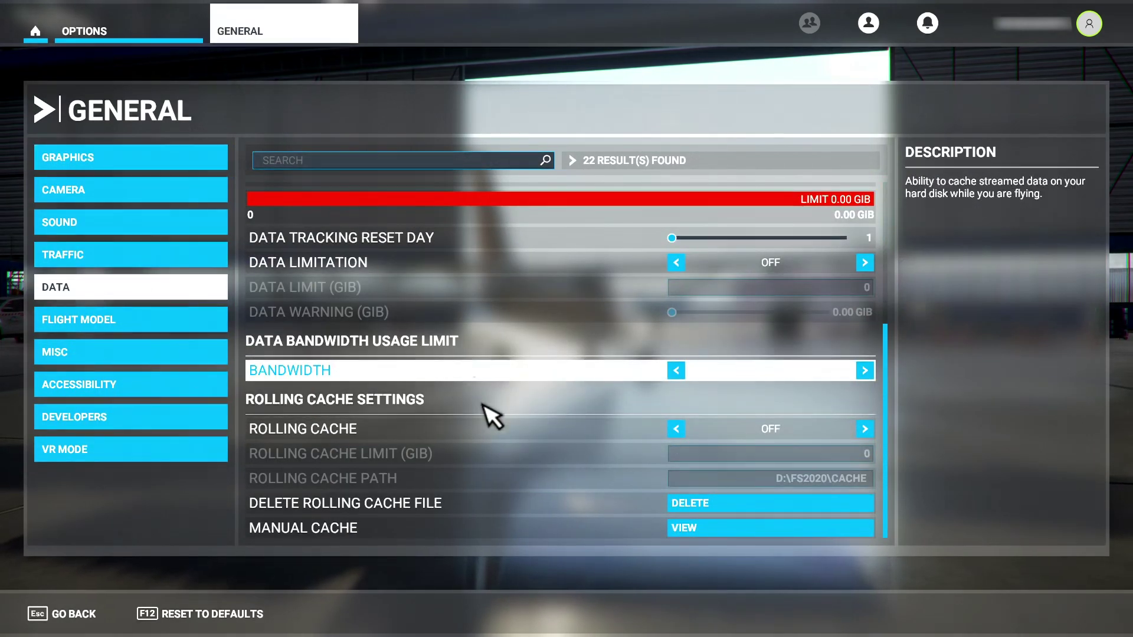
click(864, 429)
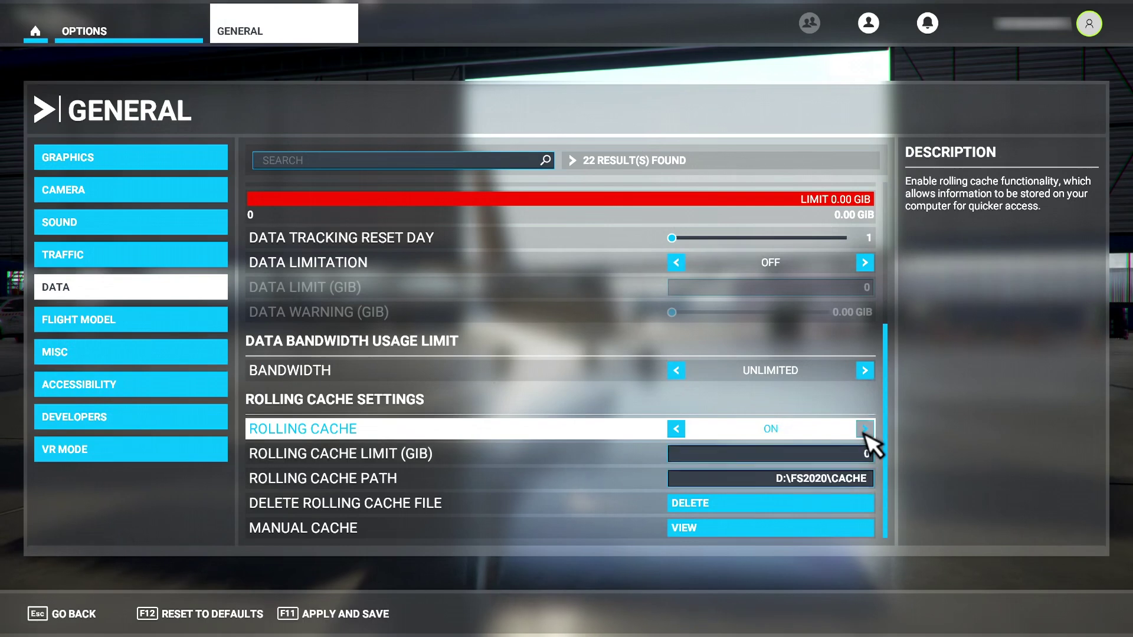
click(867, 455)
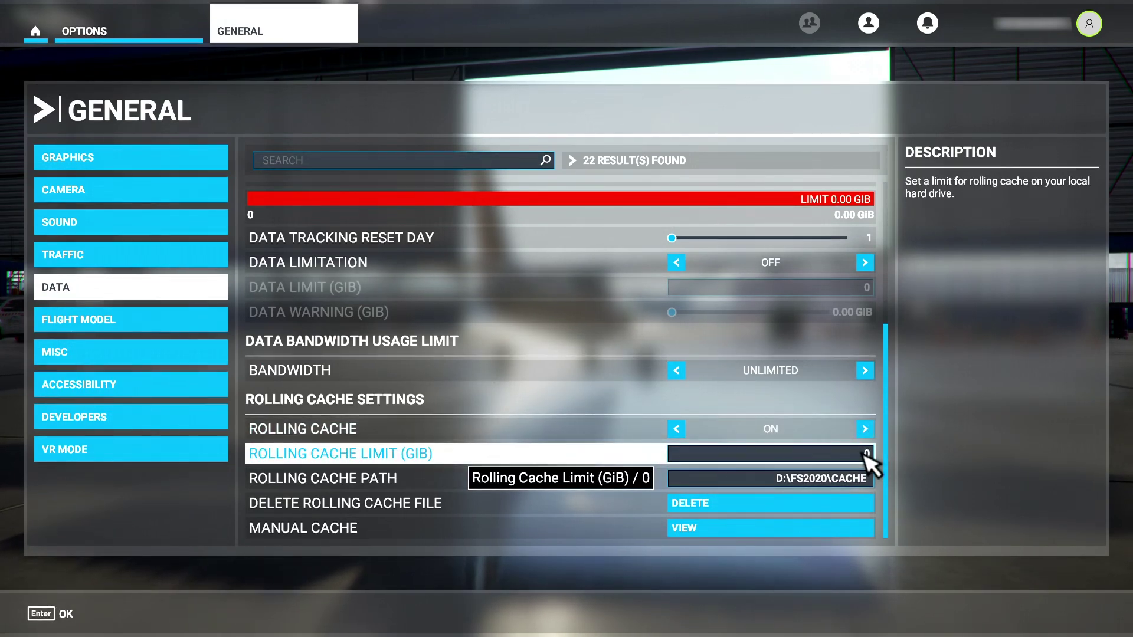
text(1)
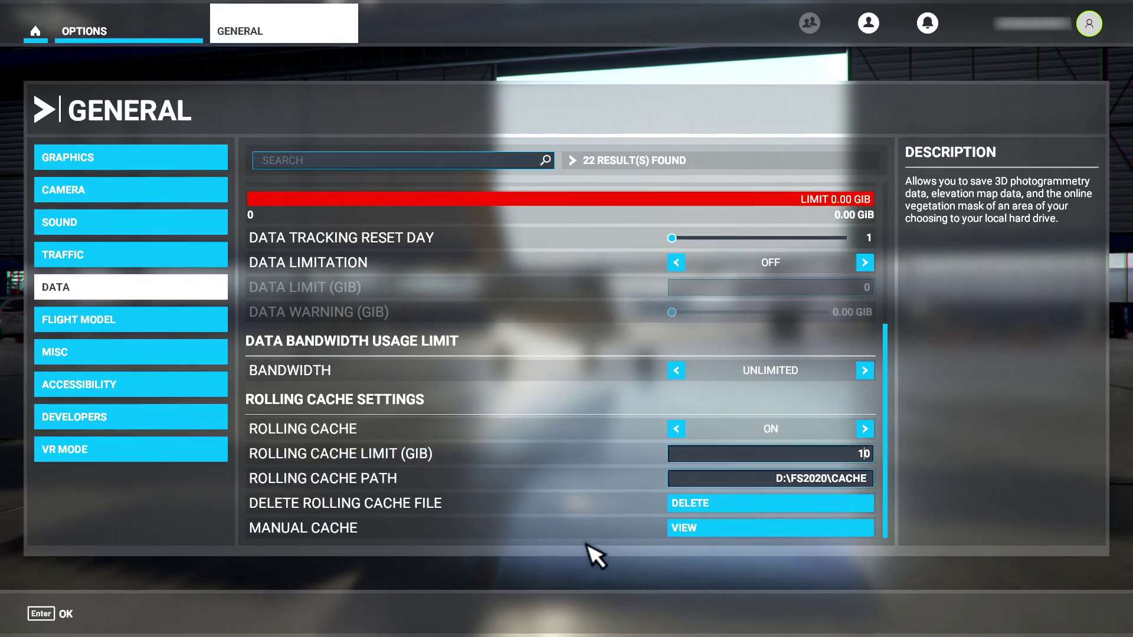
Open the manual cache view and create a cache with a maximum overall size of 10 GB
click(703, 530)
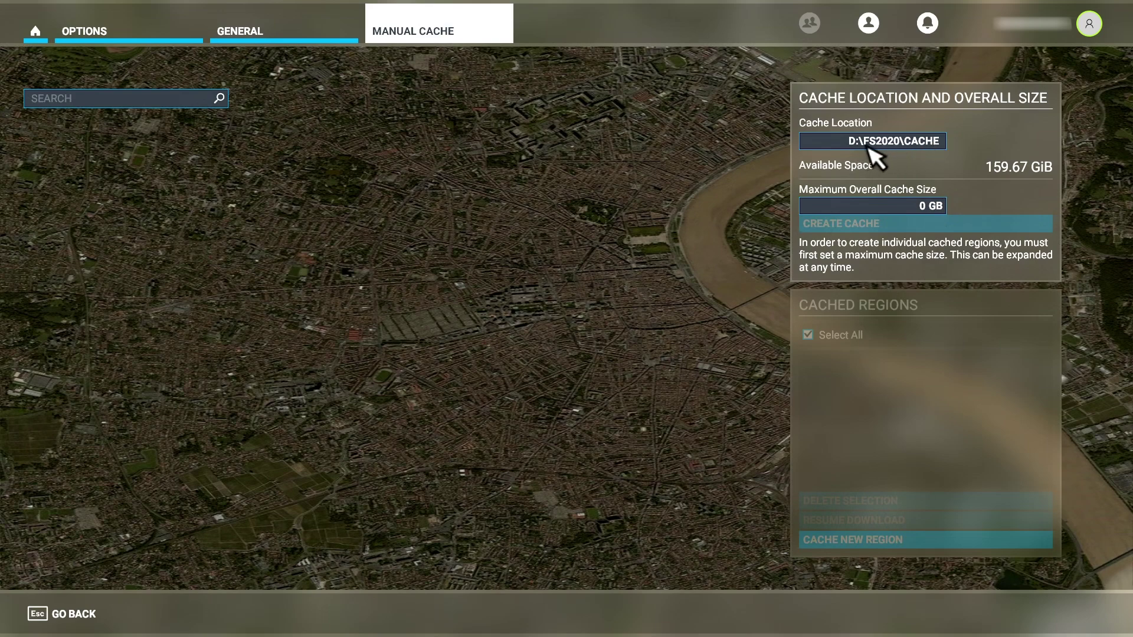
click(927, 208)
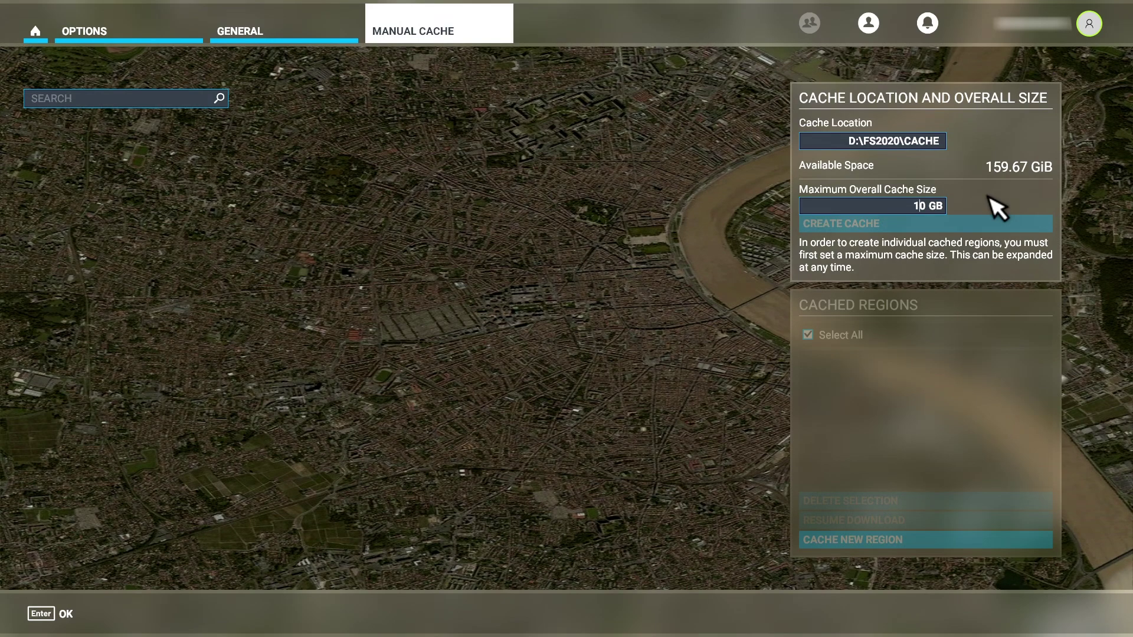
key(Return)
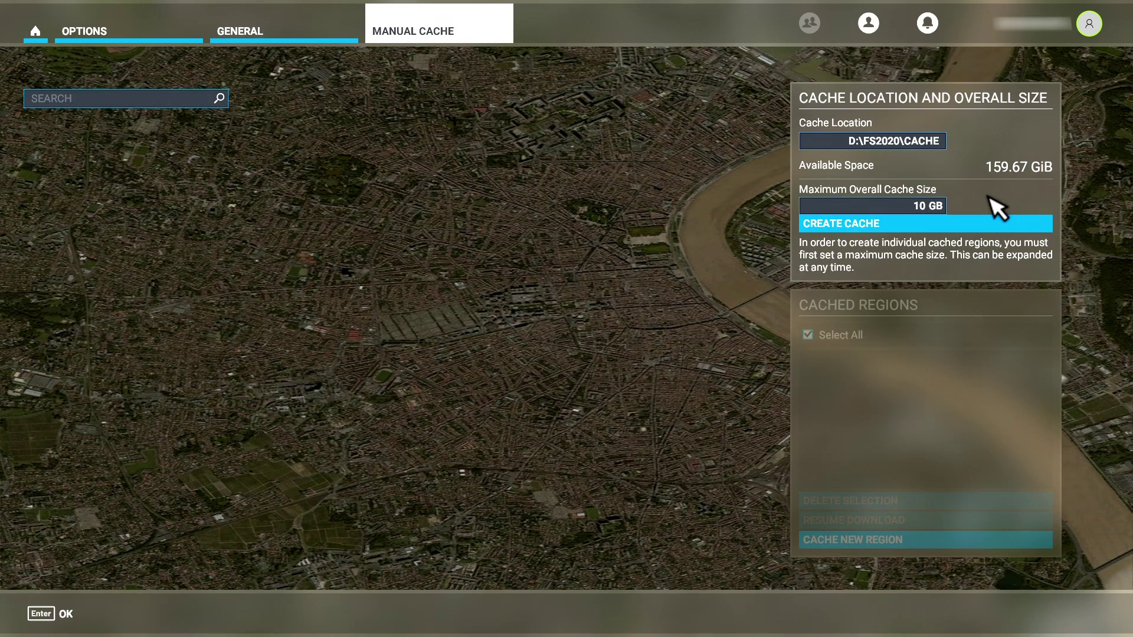
click(861, 224)
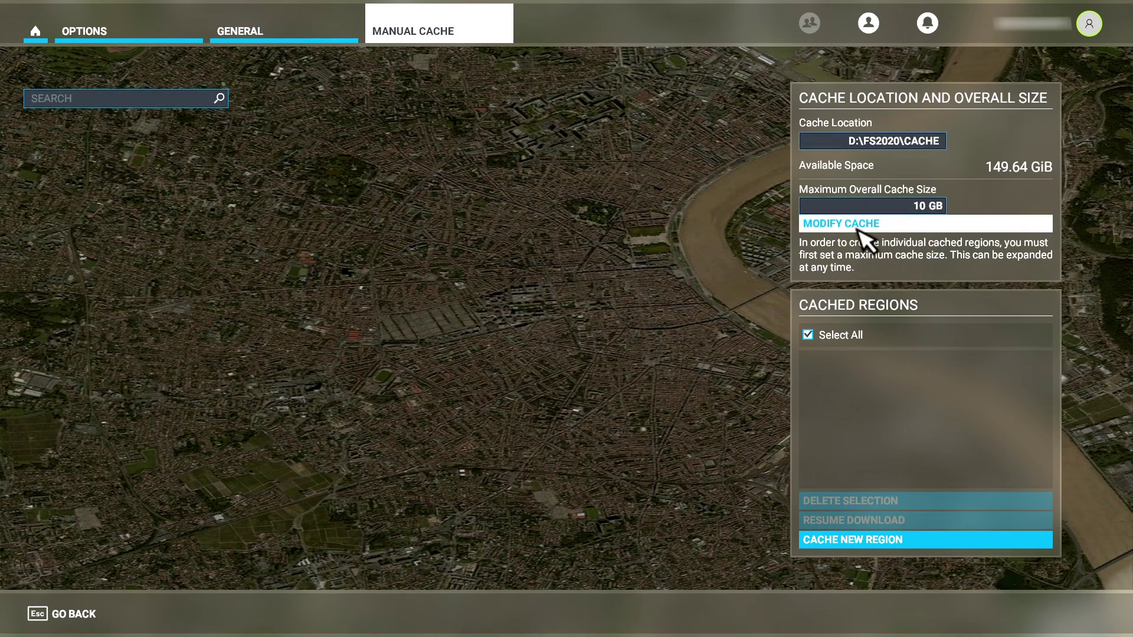
Search for KVNY and centre the manual cache map on Van Nuys airport
text(KVNY)
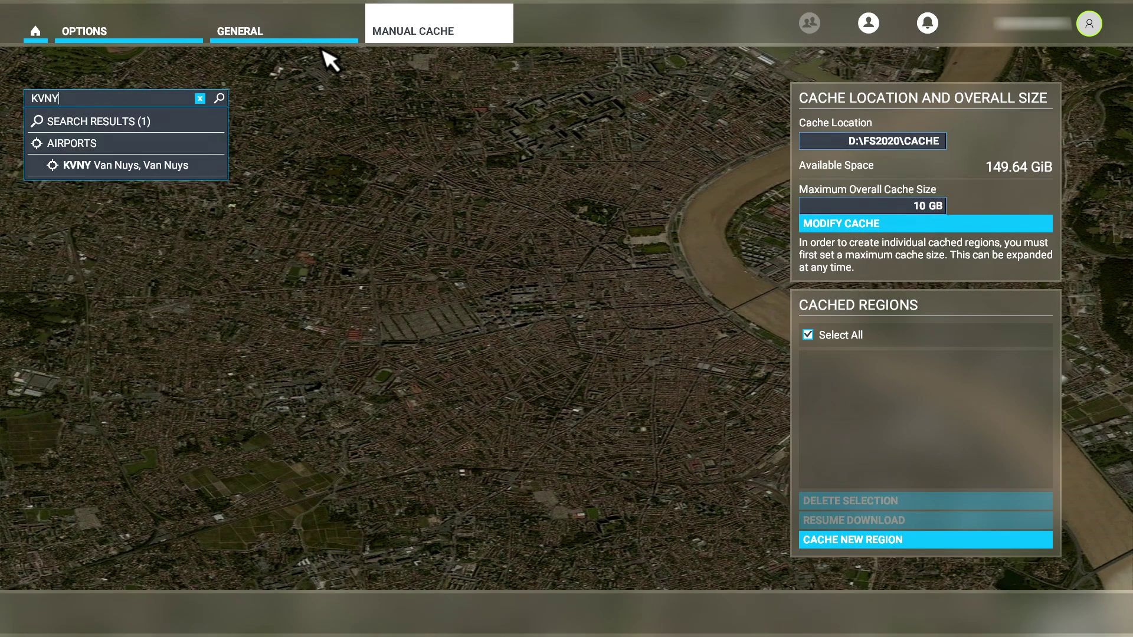
click(94, 167)
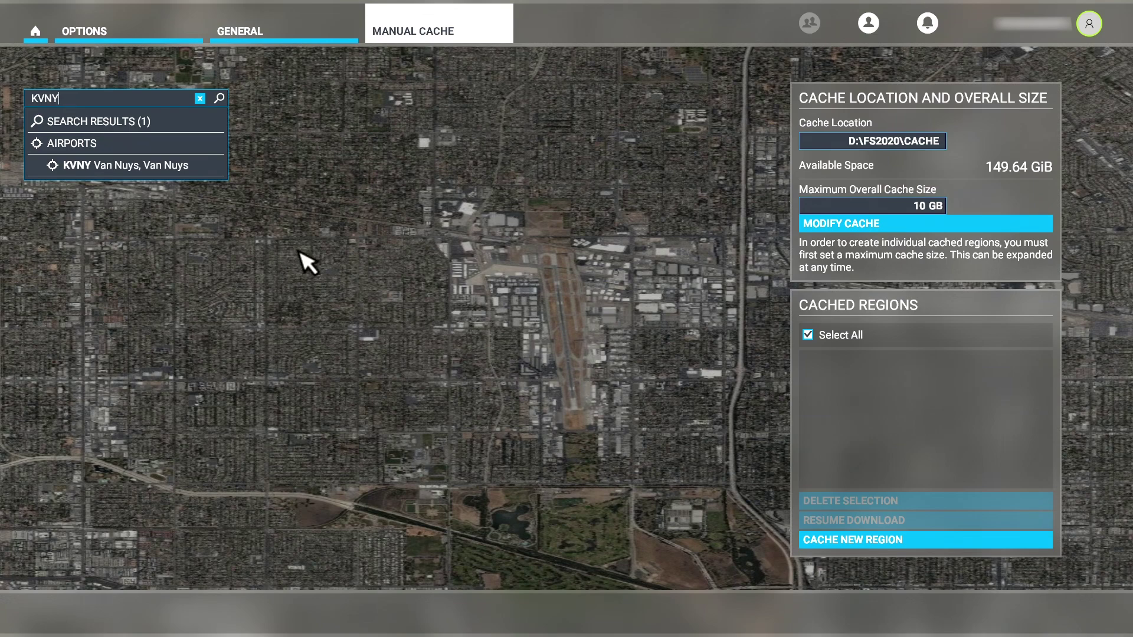
click(200, 98)
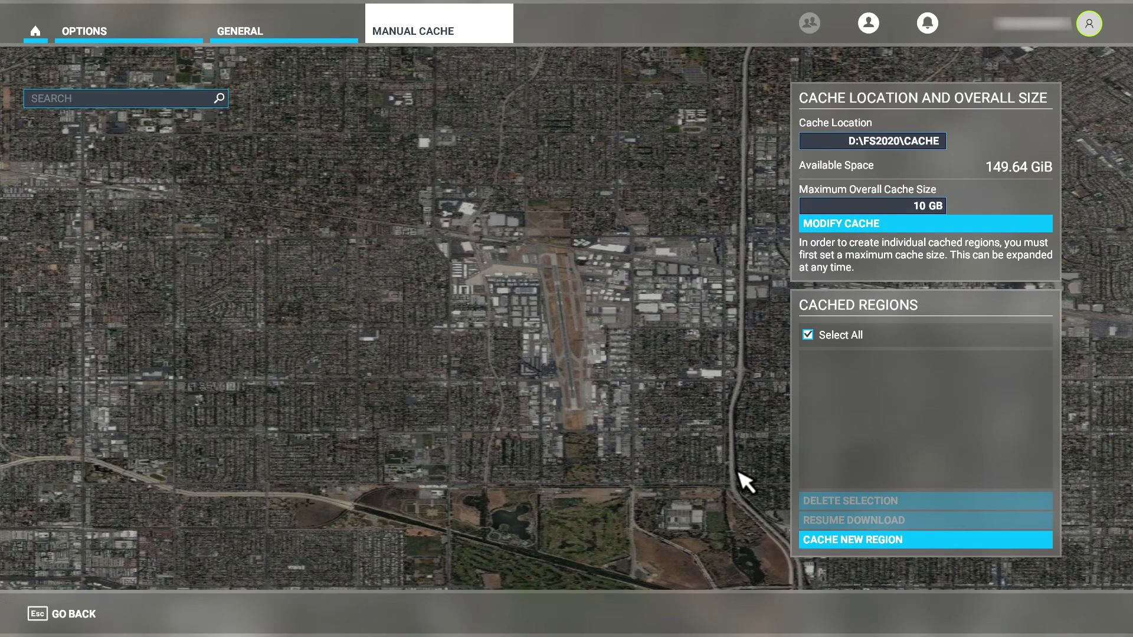
drag(701, 399, 473, 344)
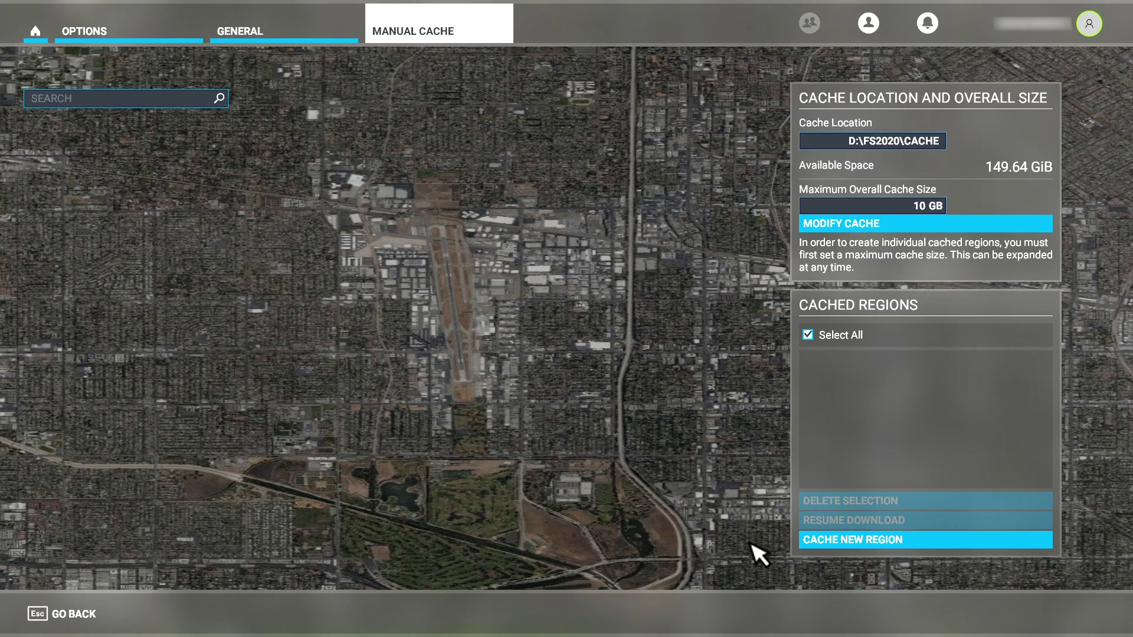
Start a new cached region and name it KVNY
click(833, 542)
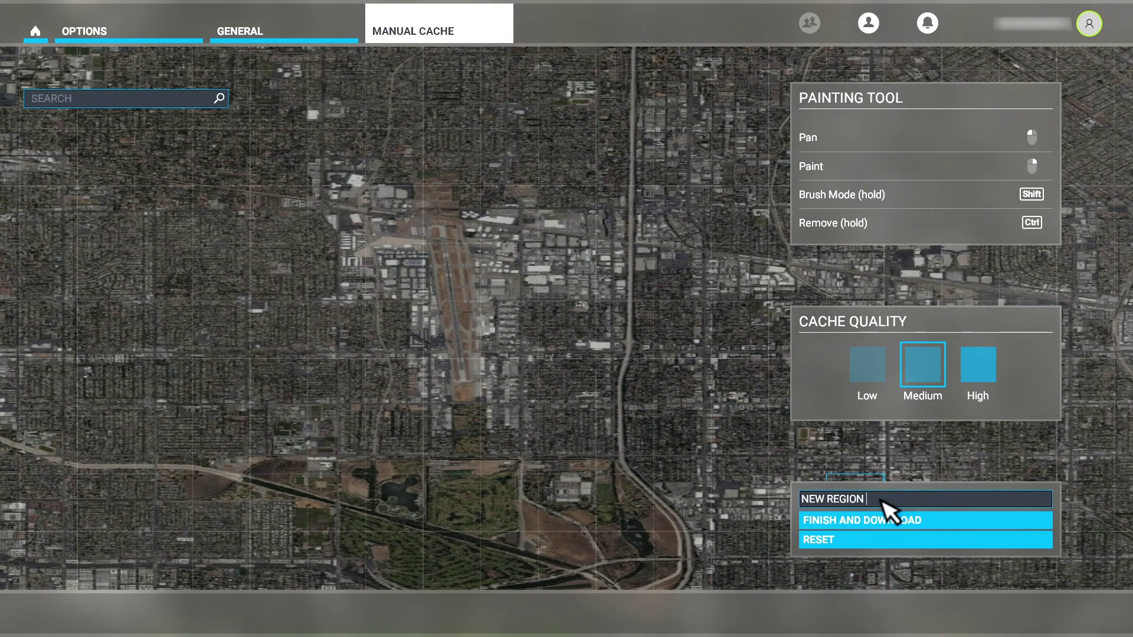
key(BackSpace)
key(BackSpace)
key(BackSpace)
key(BackSpace)
key(BackSpace)
key(BackSpace)
key(BackSpace)
key(BackSpace)
key(BackSpace)
key(BackSpace)
key(BackSpace)
text(KVNY)
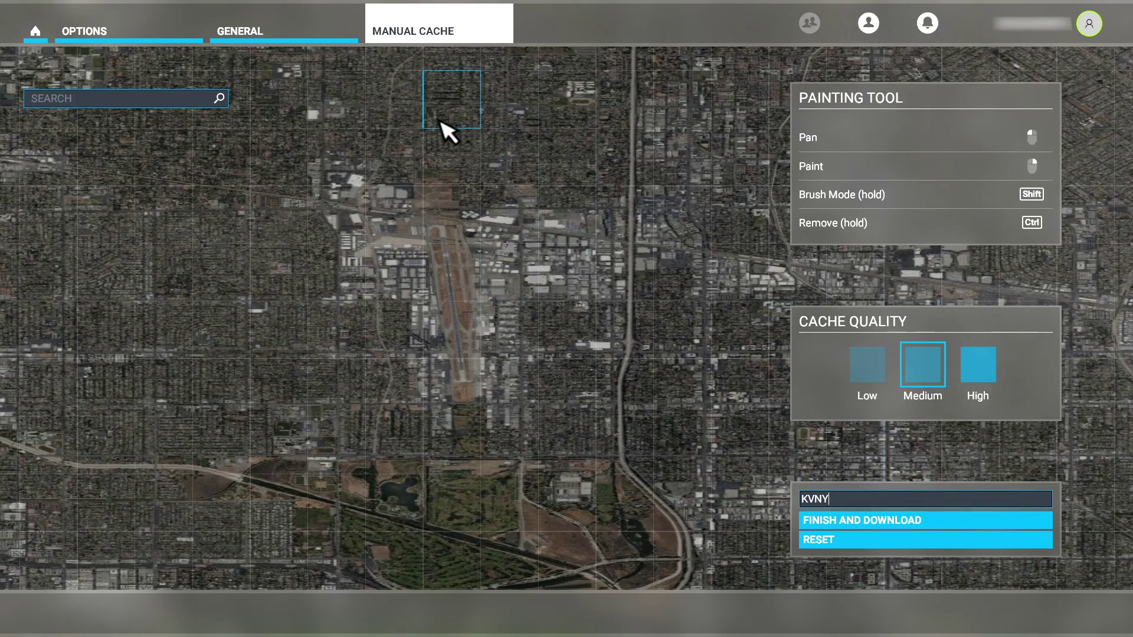
Examine how the cache quality and grid size change between Medium and Low at different map zoom levels
scroll(463, 314, down, 2)
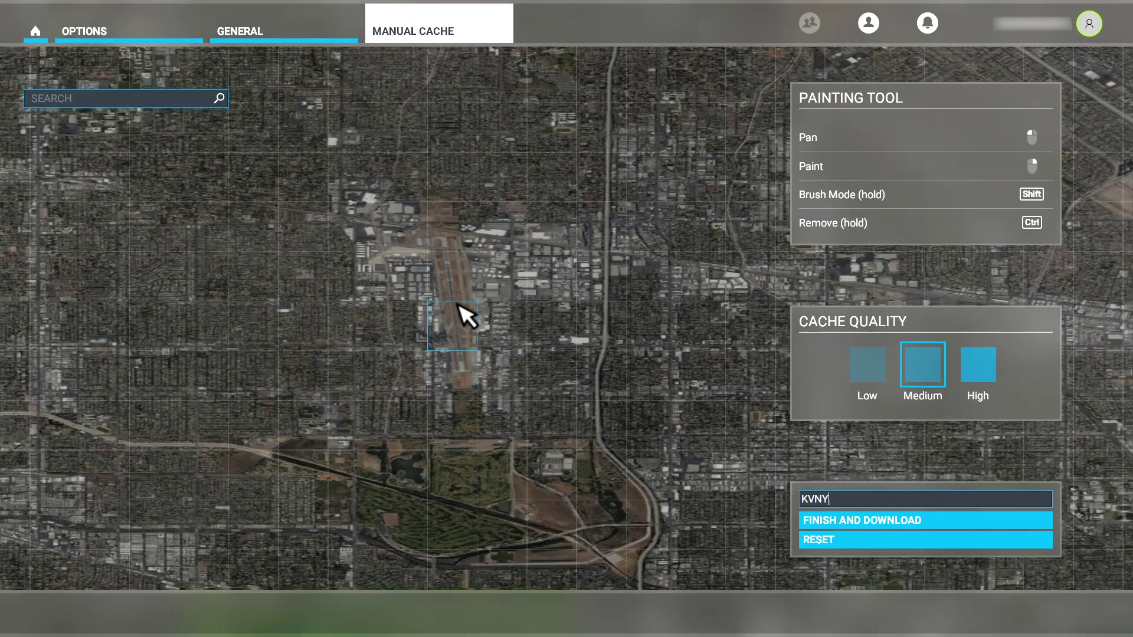
scroll(457, 310, down, 2)
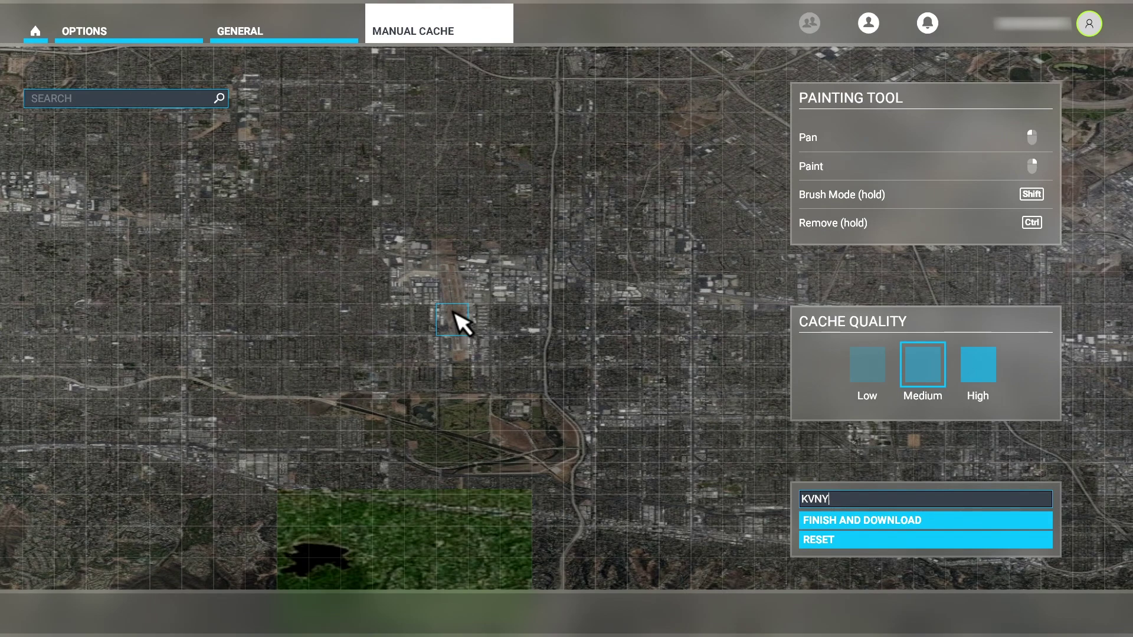
scroll(455, 316, down, 3)
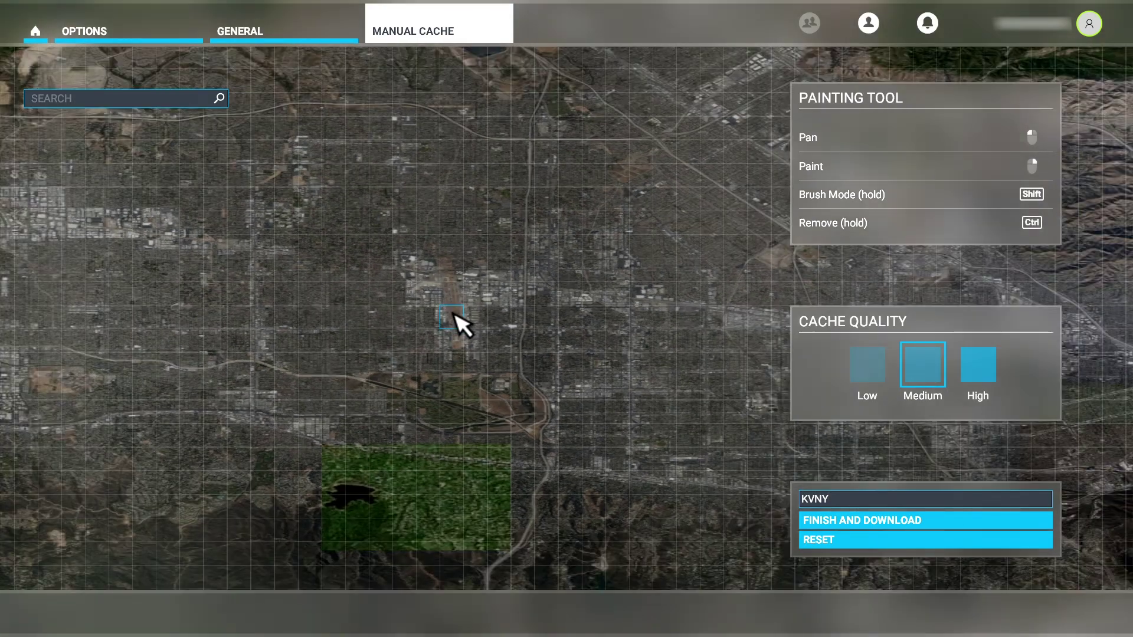
scroll(455, 316, down, 1)
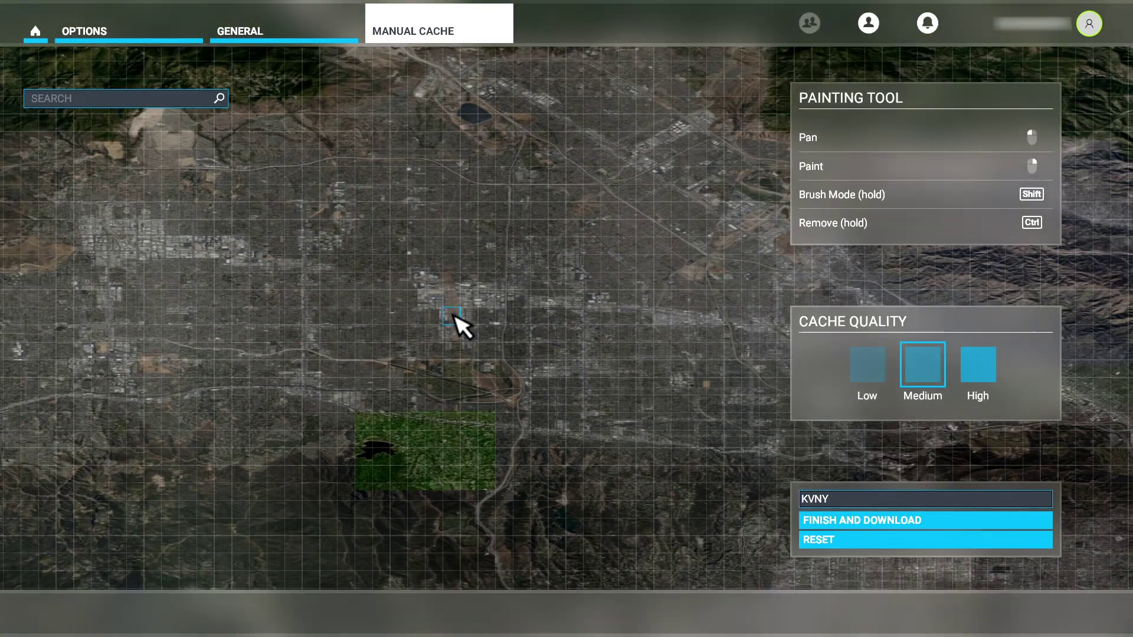
scroll(460, 324, down, 2)
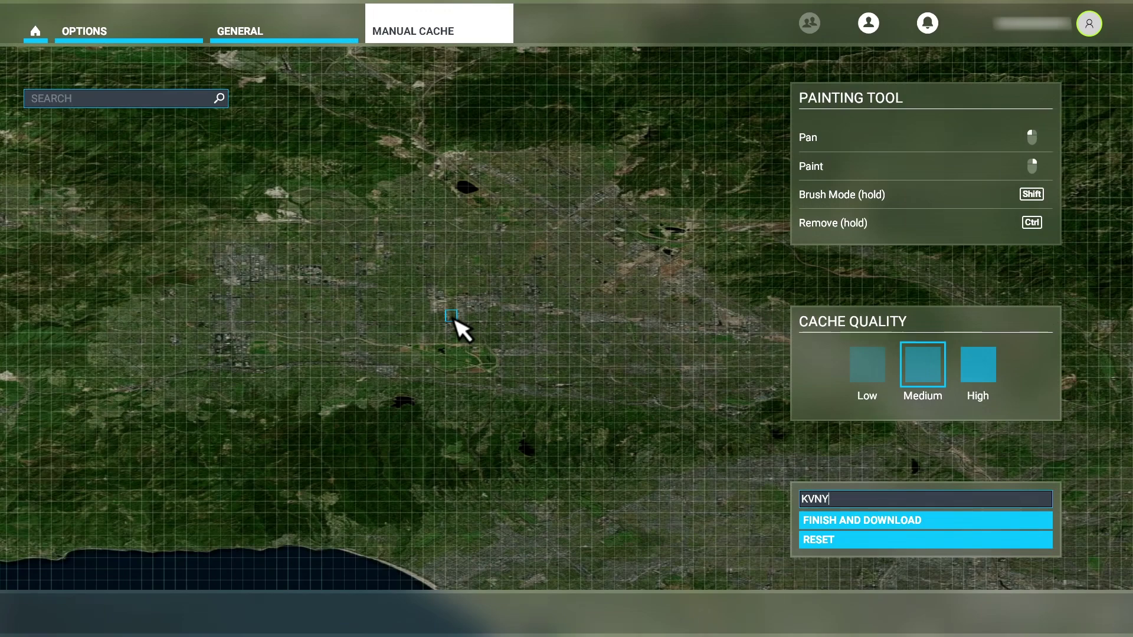
scroll(455, 319, up, 2)
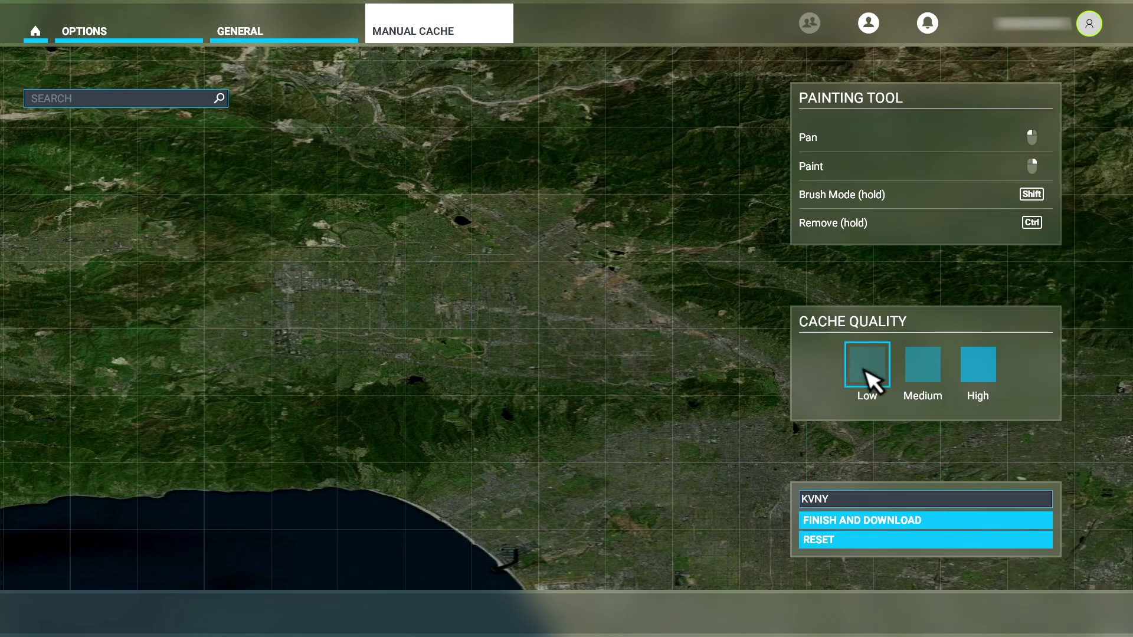
scroll(463, 316, up, 3)
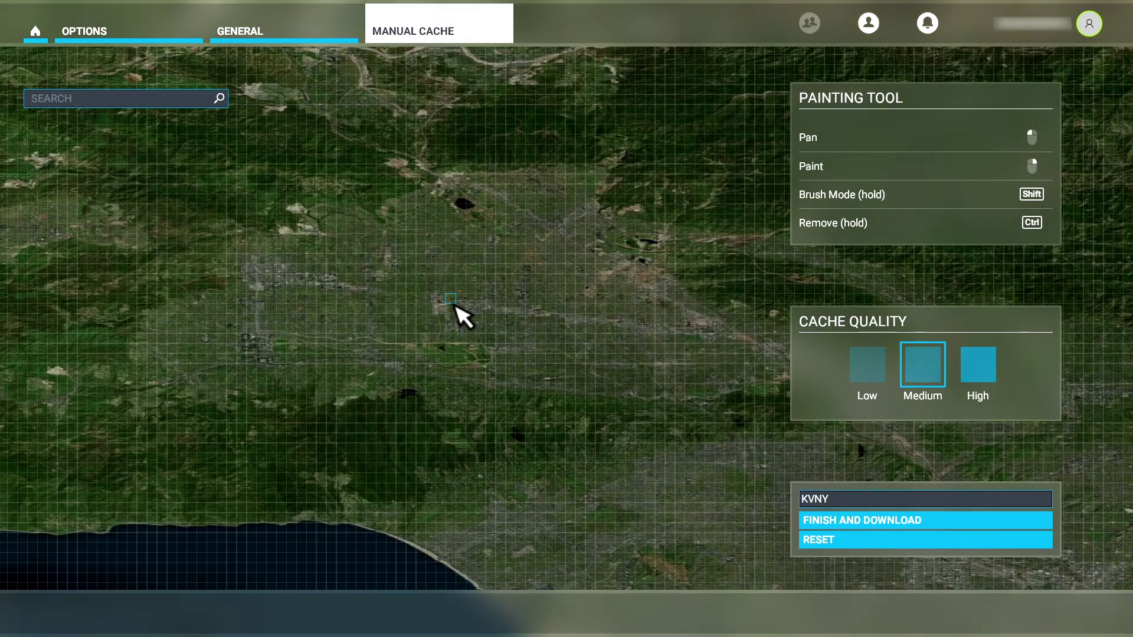
scroll(456, 306, up, 3)
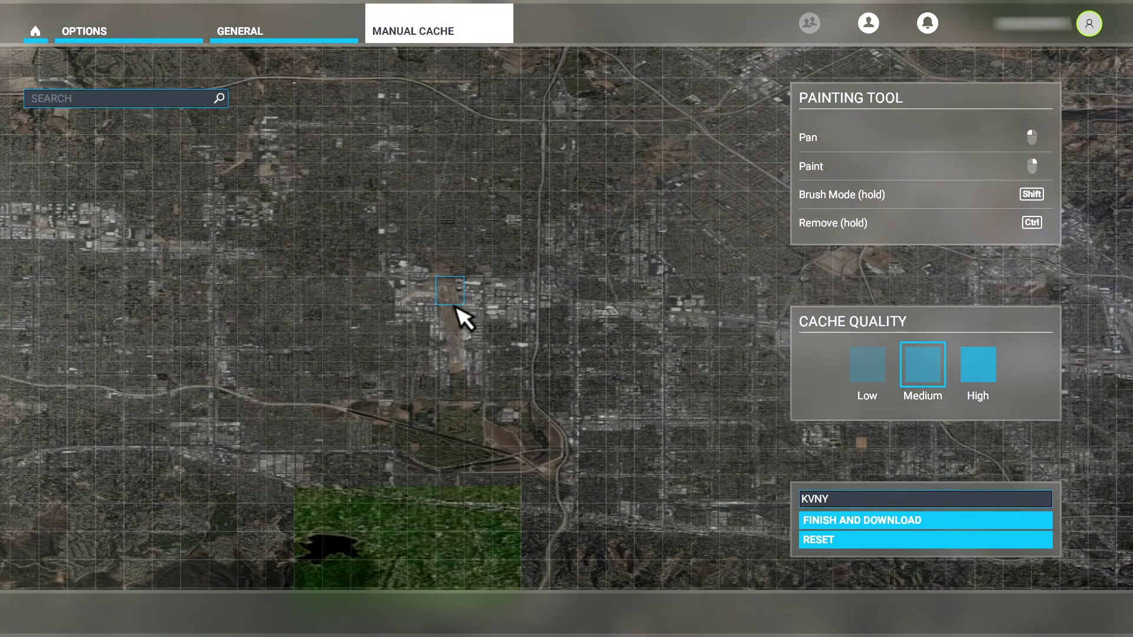
scroll(457, 308, up, 1)
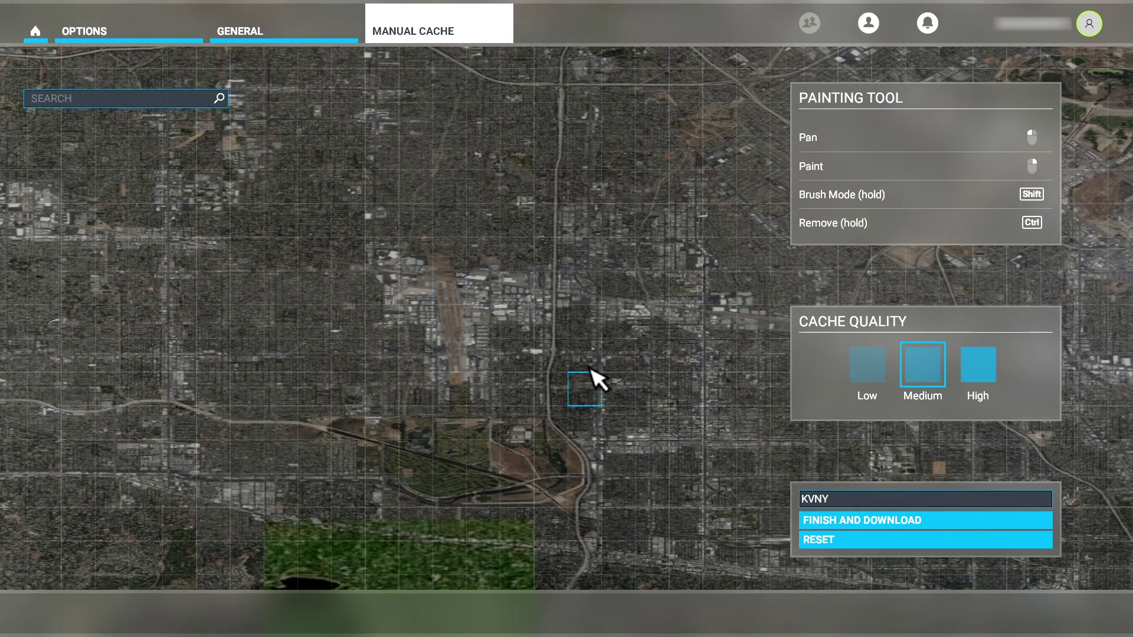
scroll(458, 302, up, 2)
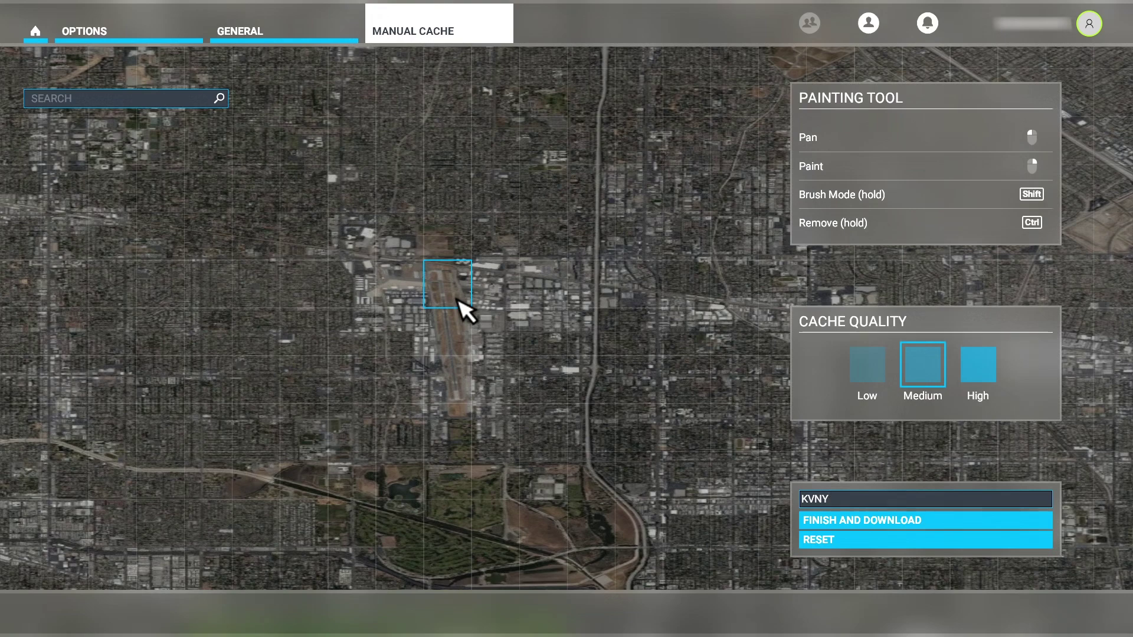
Paint a high-quality cache area over Van Nuys airport and extend it south across the adjoining parkland
scroll(458, 301, up, 2)
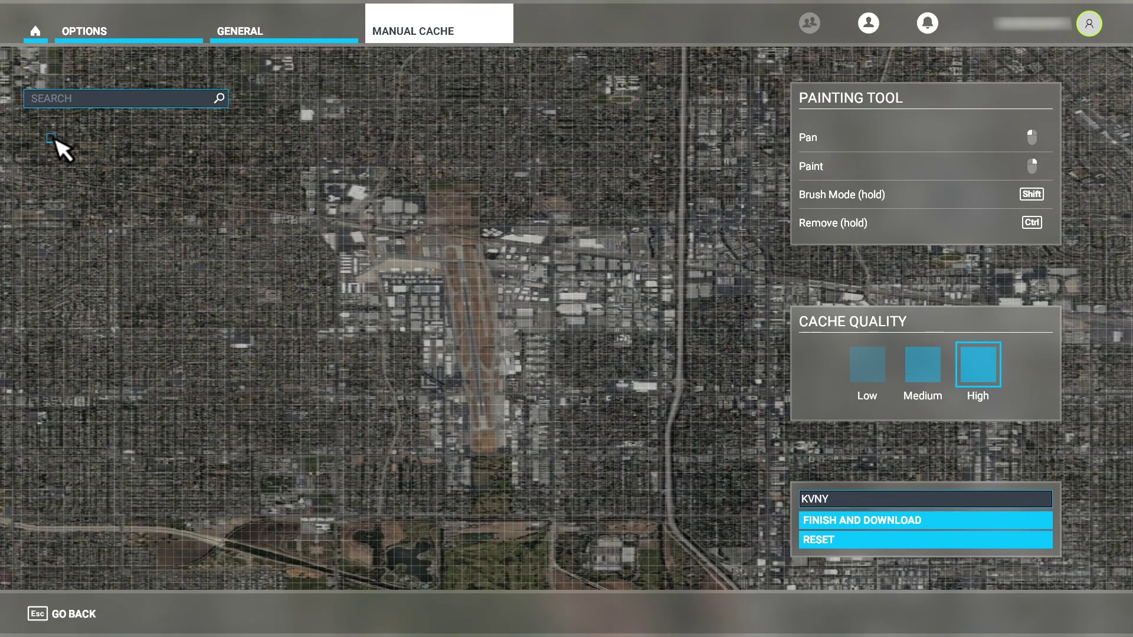
mouse_move(50, 130)
mouse_down()
mouse_move(89, 157)
mouse_move(721, 397)
mouse_move(764, 470)
mouse_move(863, 459)
mouse_move(1092, 478)
mouse_move(1093, 581)
mouse_up()
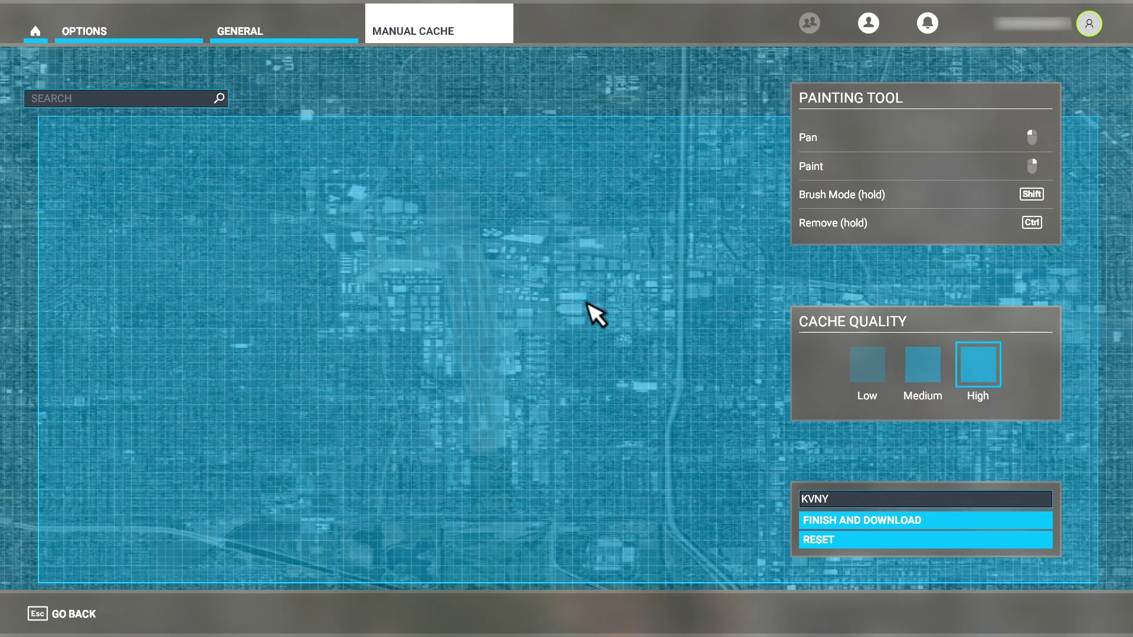
drag(551, 366, 481, 139)
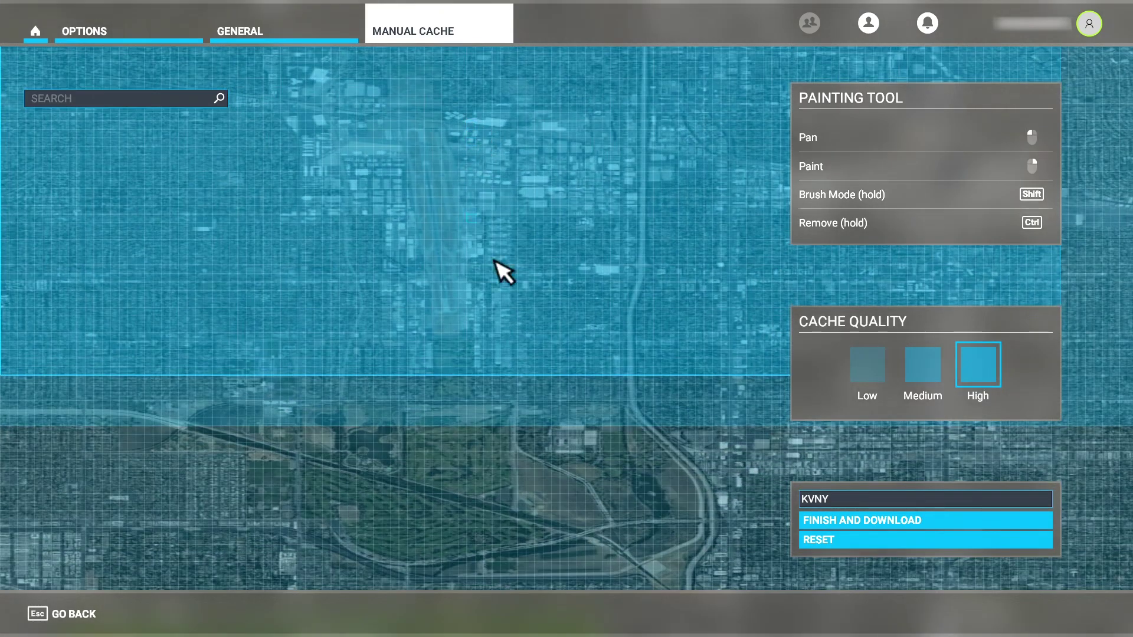
drag(549, 430, 576, 198)
drag(51, 239, 423, 236)
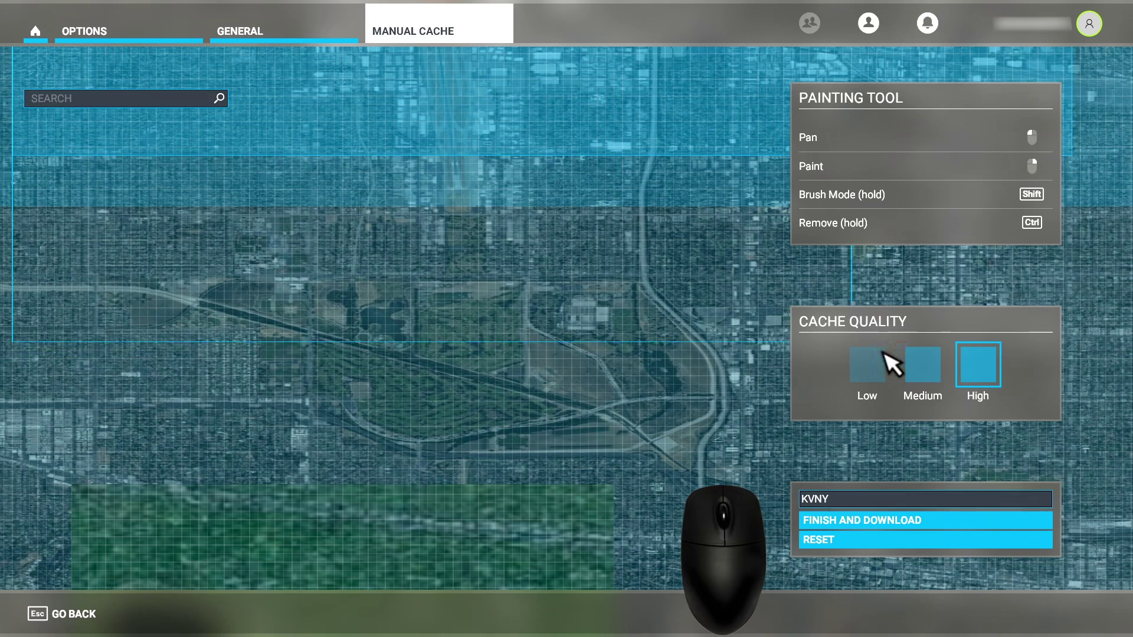
mouse_move(1056, 490)
mouse_down()
mouse_move(1075, 513)
mouse_move(1083, 589)
mouse_up()
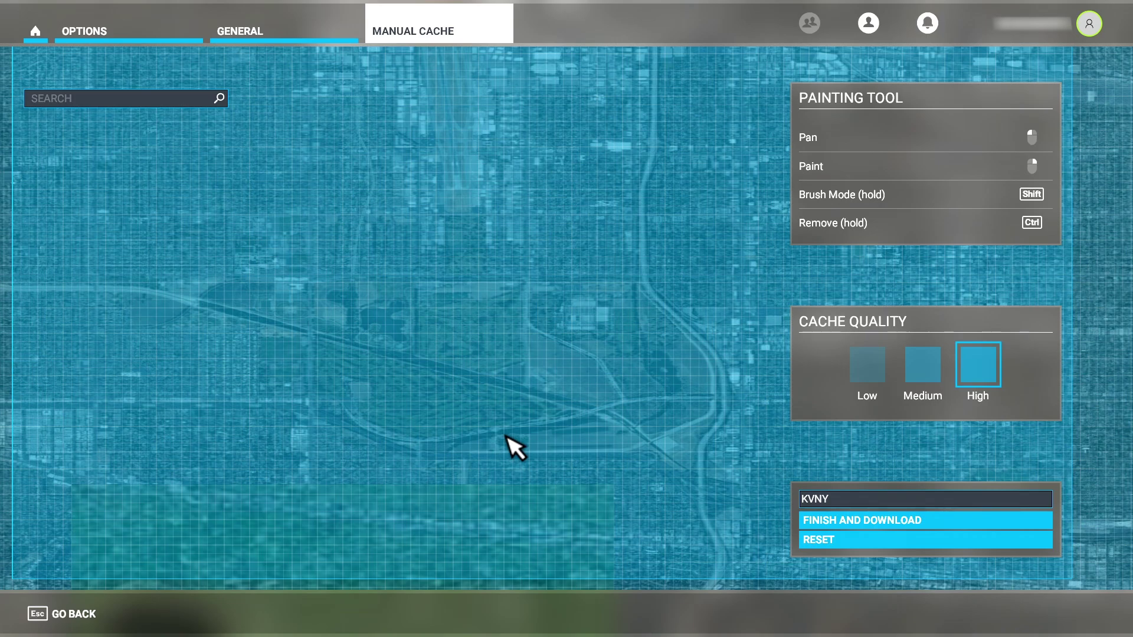
Try removing strips from the northern edge of the painted Van Nuys area, and reset the whole selection
scroll(542, 396, down, 3)
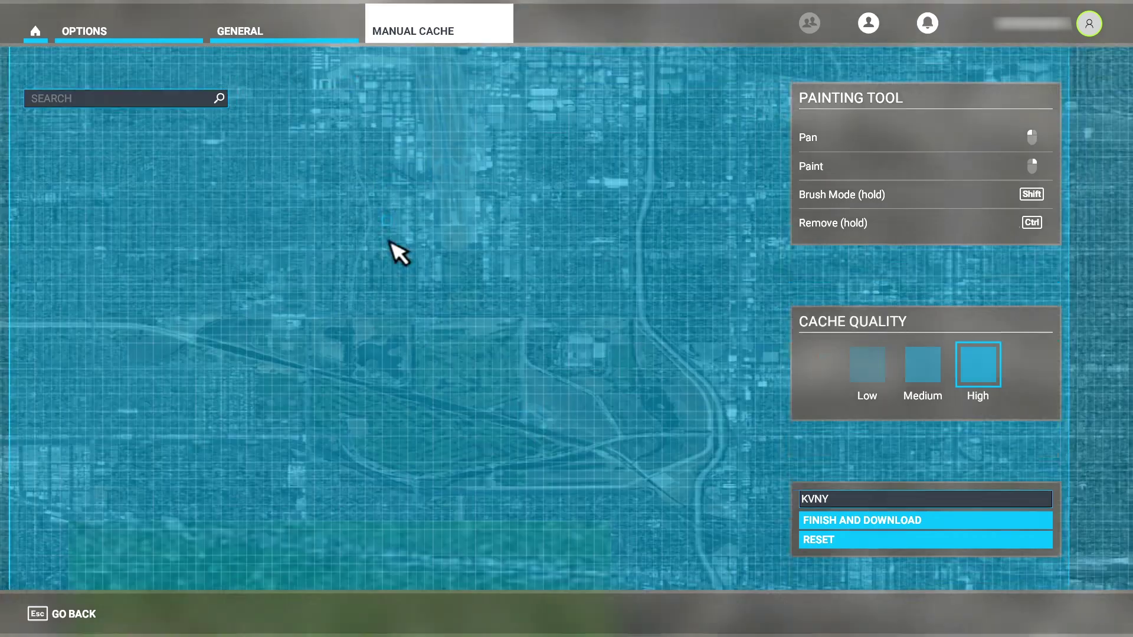
scroll(1103, 160, up, 3)
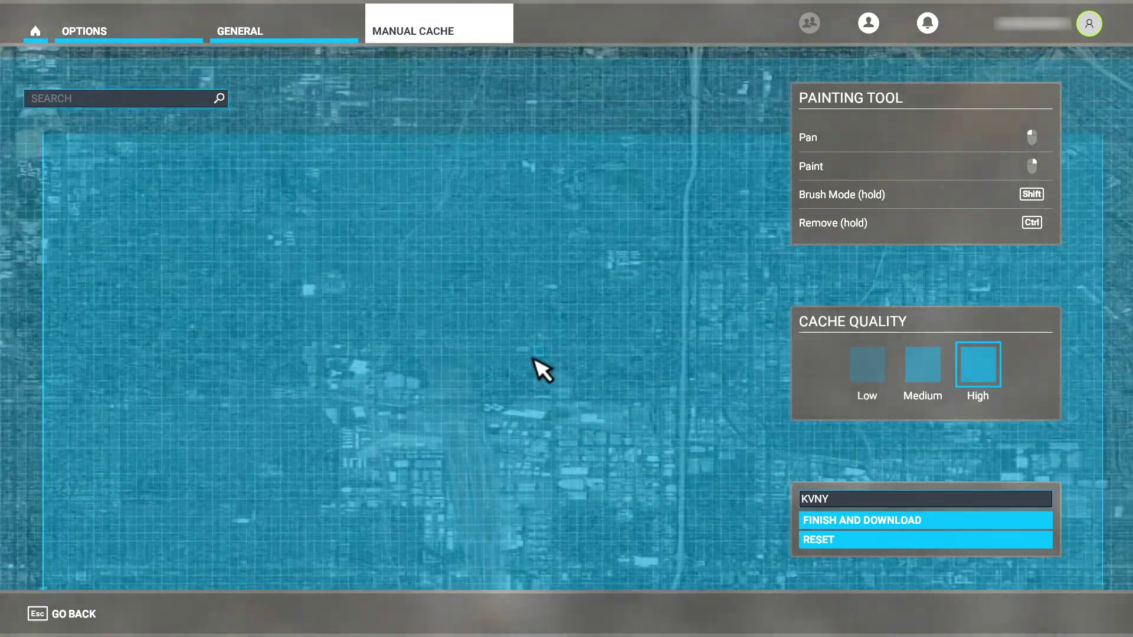
drag(539, 370, 525, 410)
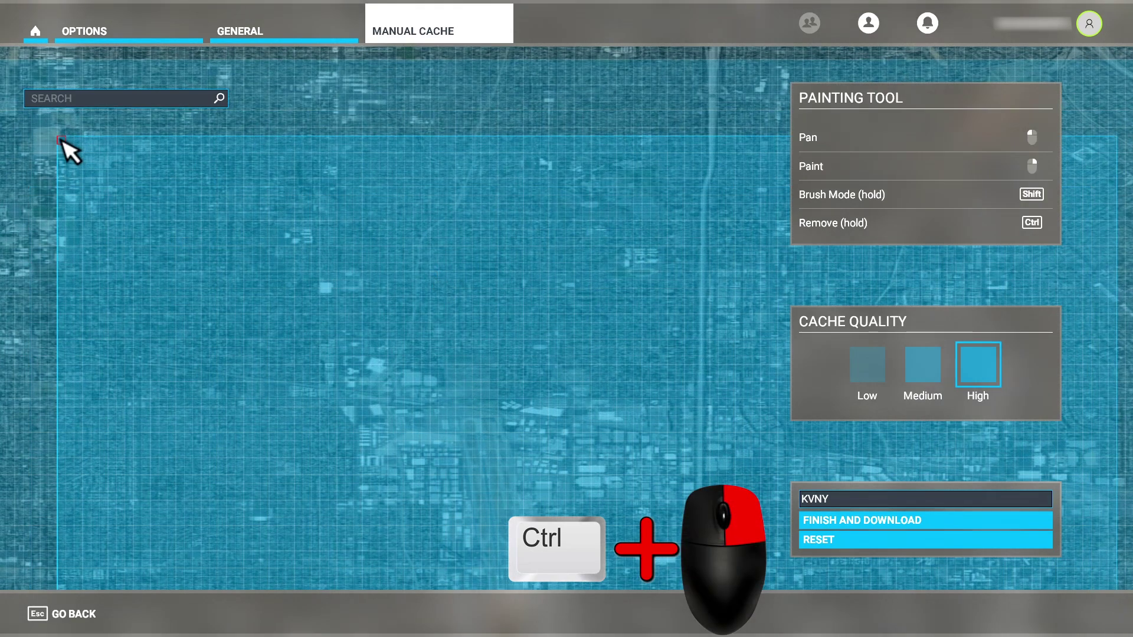
drag(61, 140, 614, 146)
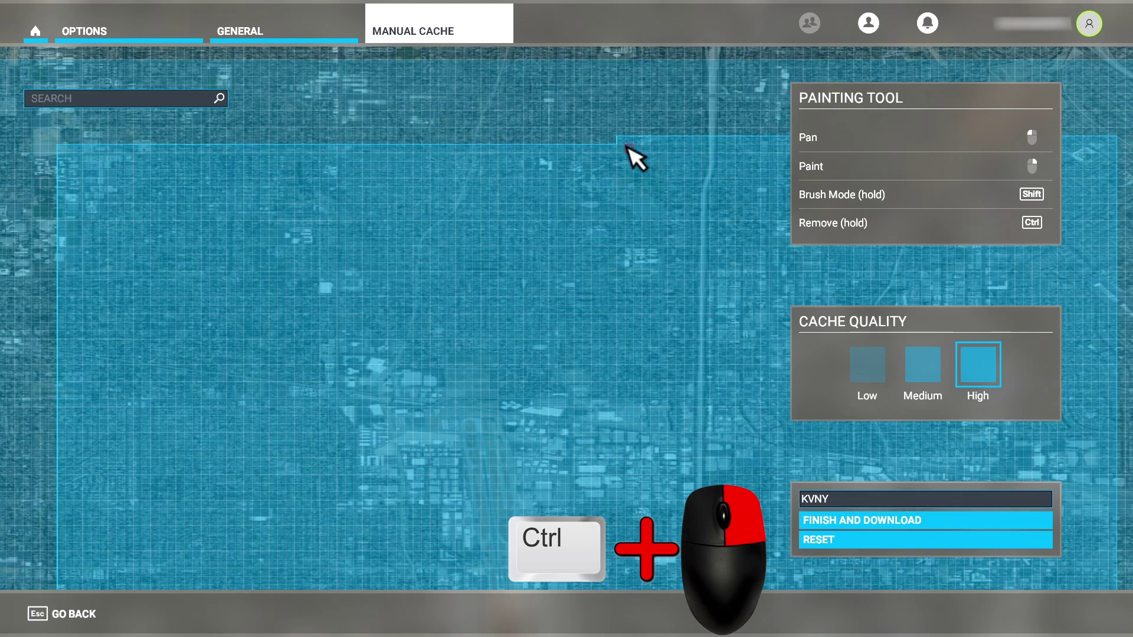
drag(625, 144, 77, 271)
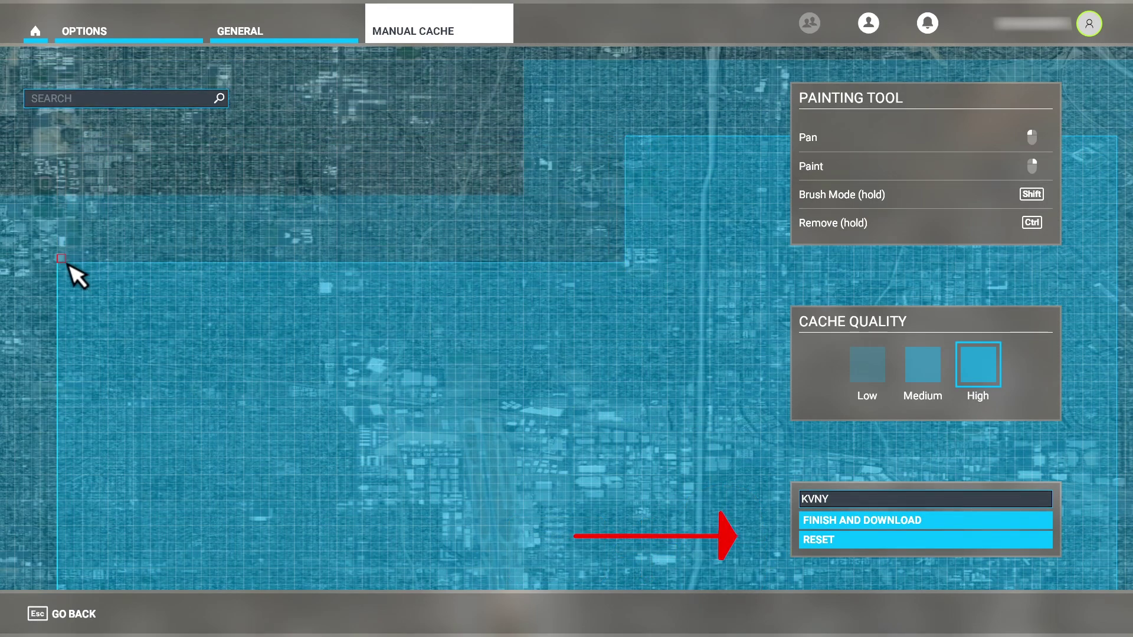
click(823, 540)
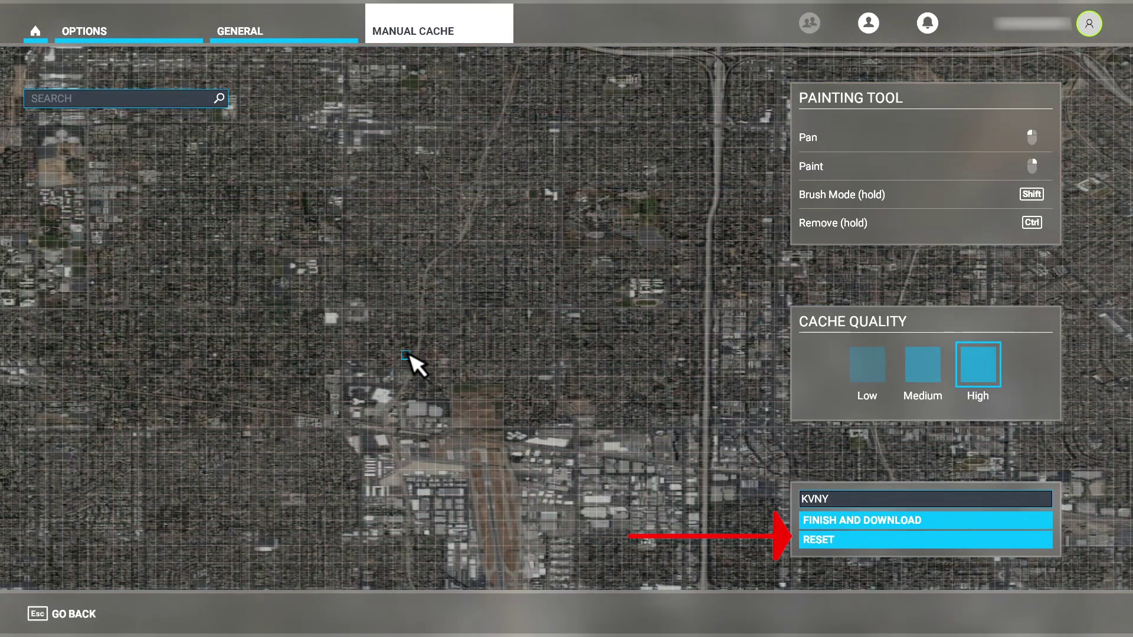
Bring the Santa Monica coast into view at High cache quality and rename the region Santa Monica
scroll(157, 253, down, 5)
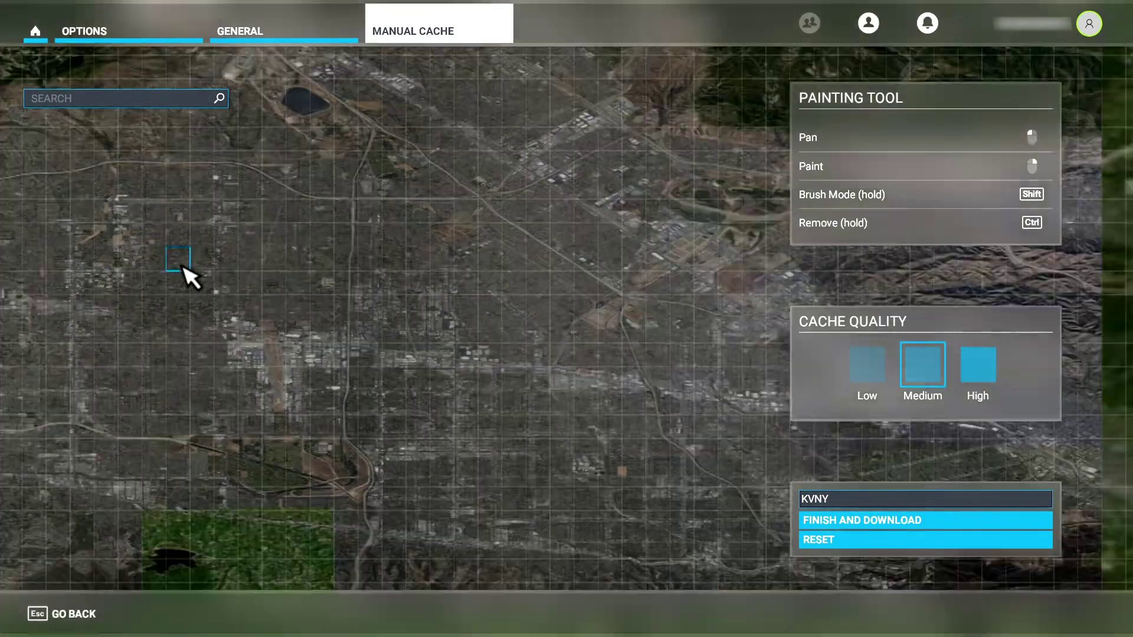
scroll(185, 349, down, 2)
scroll(710, 220, up, 2)
scroll(485, 392, up, 3)
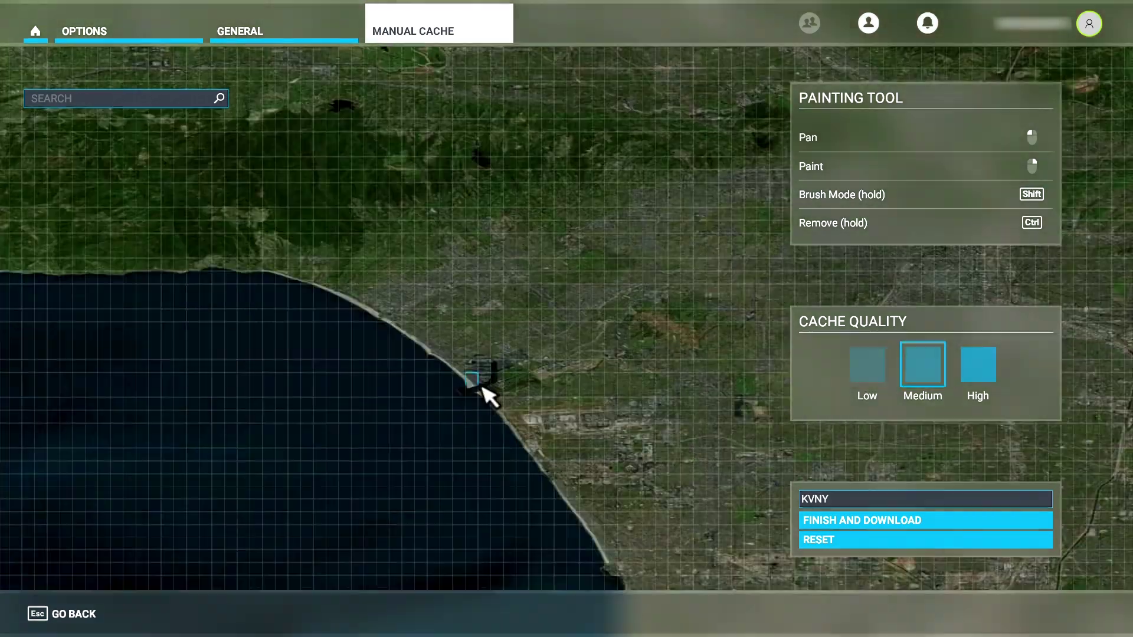
scroll(667, 399, up, 3)
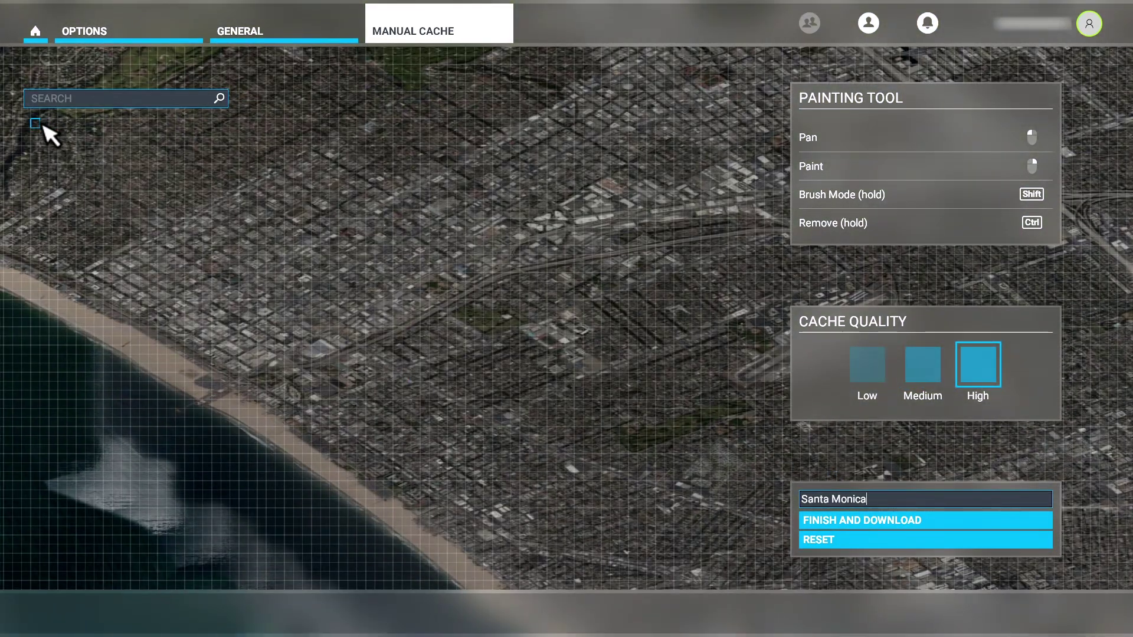
Try painting a rectangle over Santa Monica and removing the ocean from its southwest corner, and reset the selection
mouse_move(43, 125)
mouse_down()
mouse_move(776, 296)
mouse_move(830, 391)
mouse_move(817, 455)
mouse_move(867, 579)
mouse_move(1070, 582)
mouse_move(1106, 570)
mouse_move(1109, 584)
mouse_up()
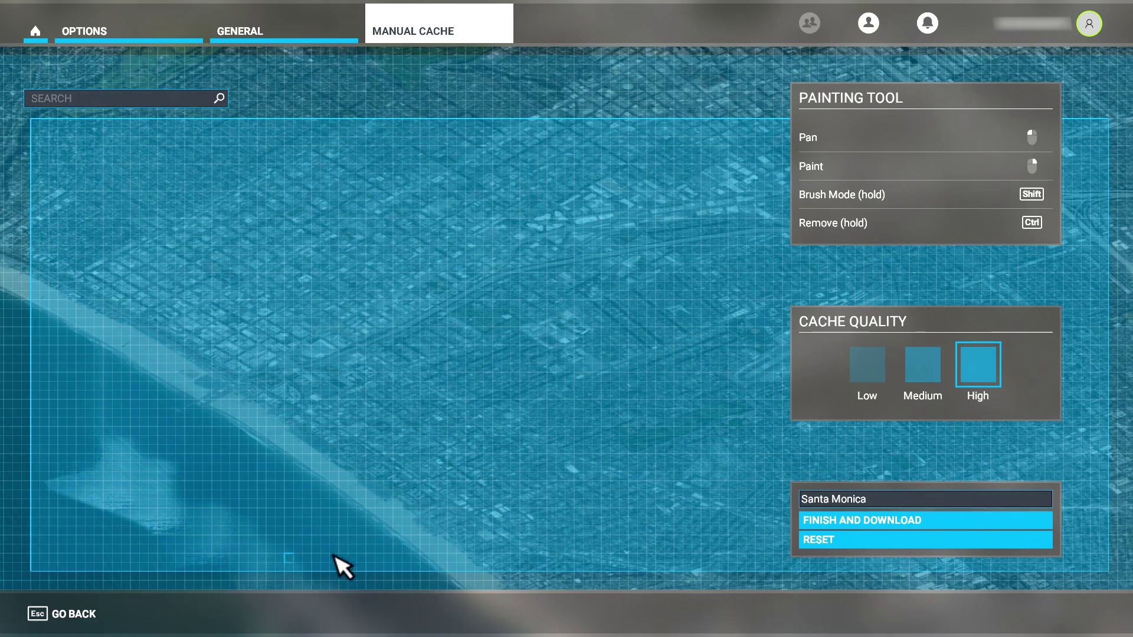
key(ctrl)
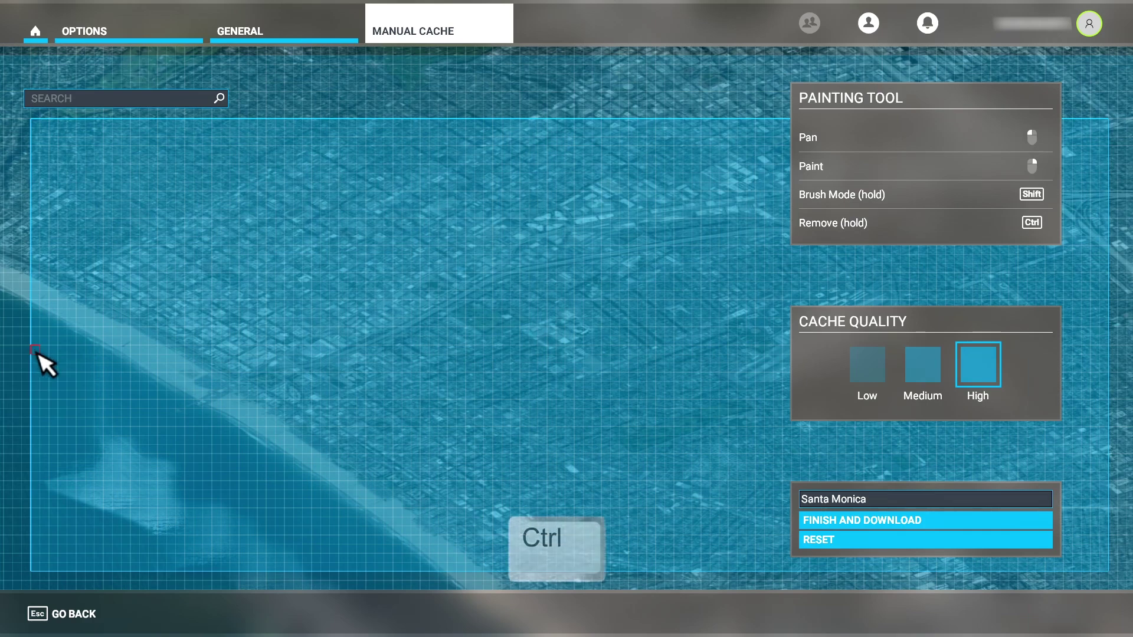
drag(37, 357, 156, 565)
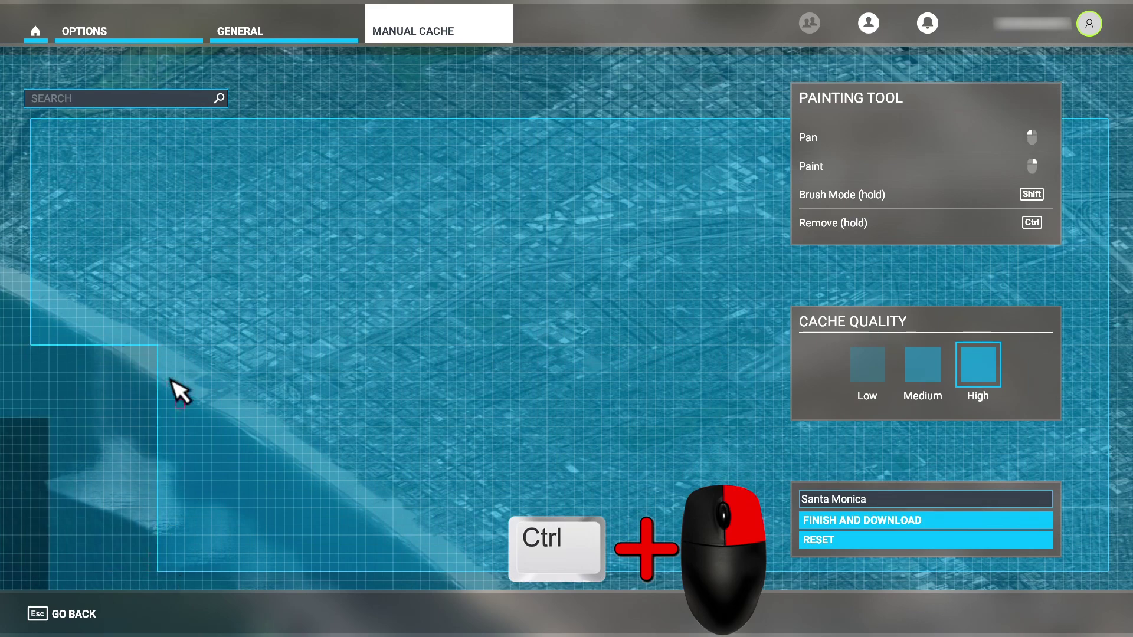
drag(159, 394, 207, 572)
click(858, 538)
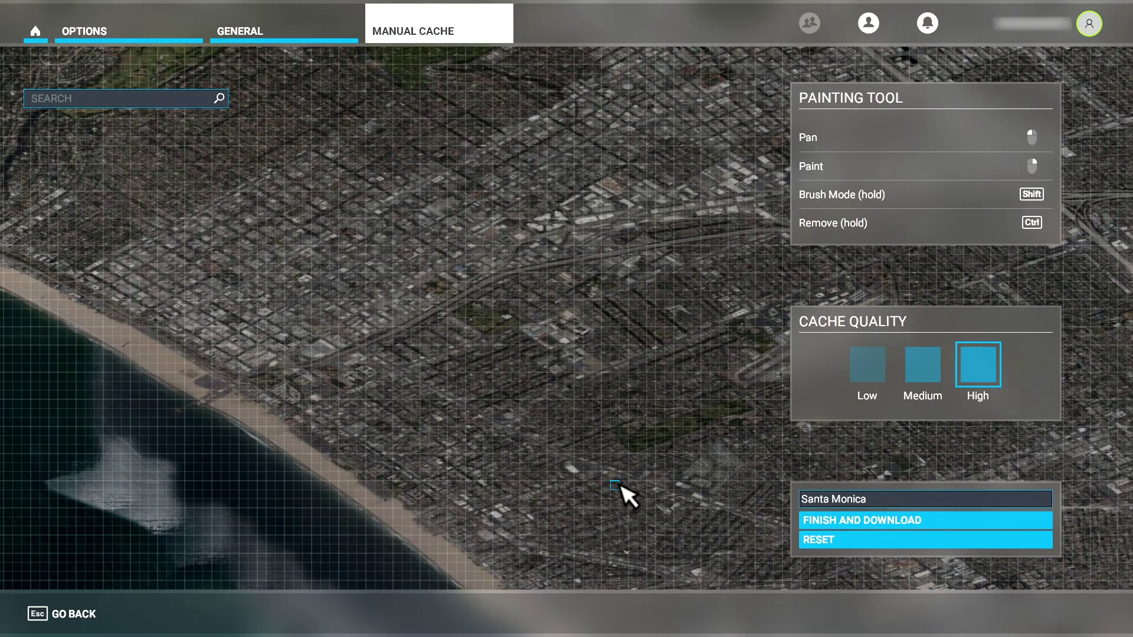
Paint the inland part of Santa Monica for caching and brush along the shoreline, filling the gaps between coast and painted blocks
drag(65, 76, 526, 487)
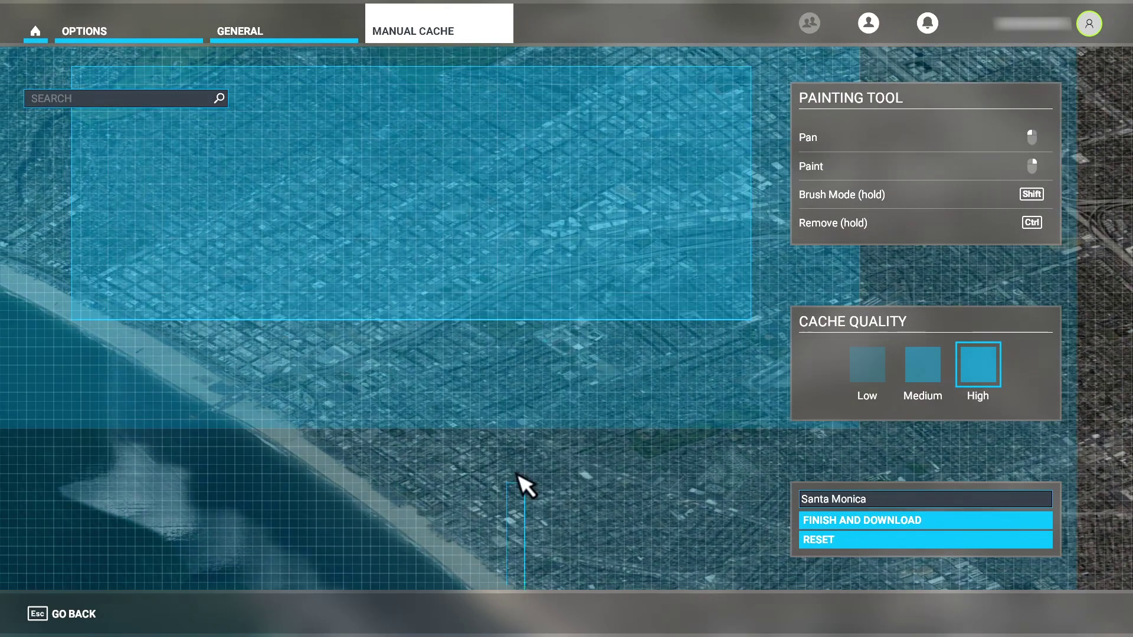
drag(182, 361, 142, 329)
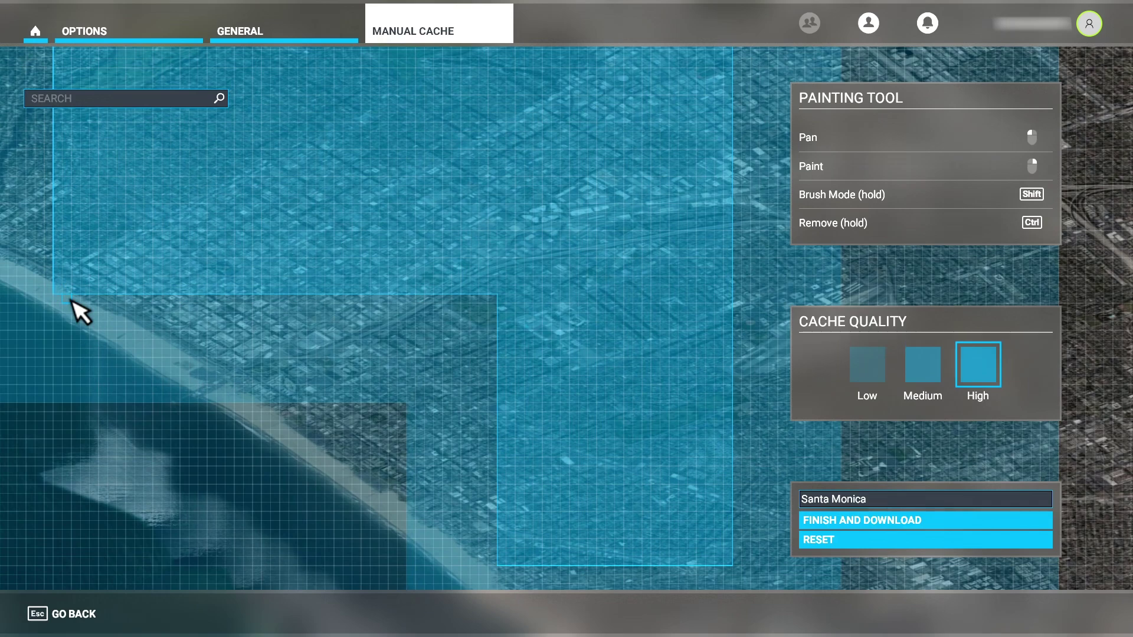
mouse_move(80, 301)
mouse_down()
mouse_move(187, 327)
mouse_move(280, 402)
mouse_move(172, 344)
mouse_move(244, 390)
mouse_move(190, 397)
mouse_up()
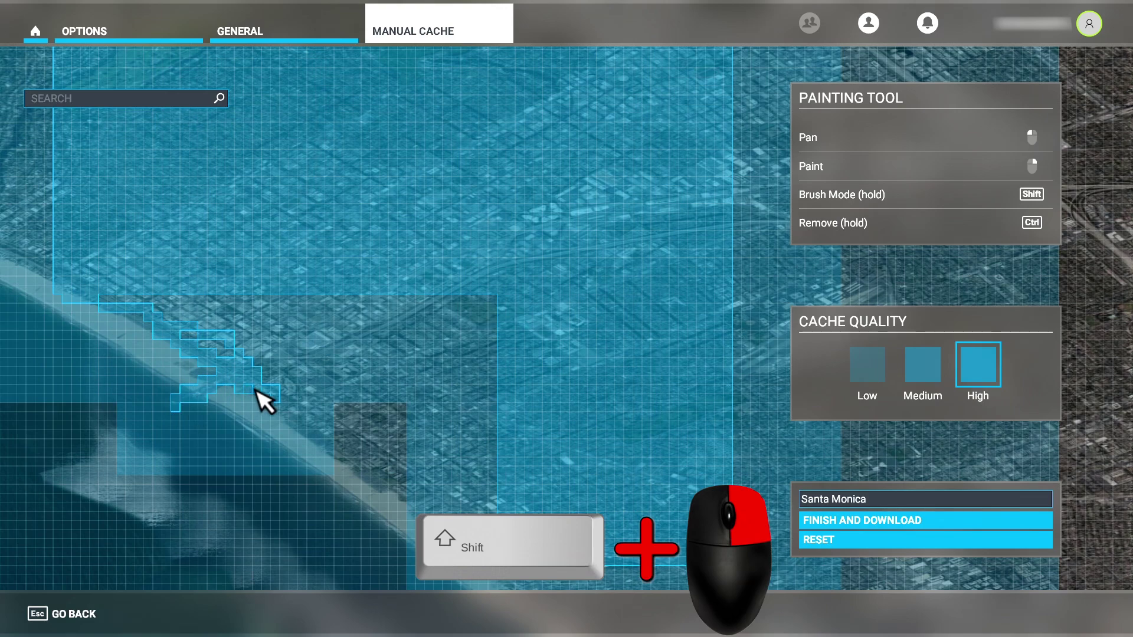
mouse_move(257, 390)
mouse_down()
mouse_move(308, 405)
mouse_move(423, 504)
mouse_up()
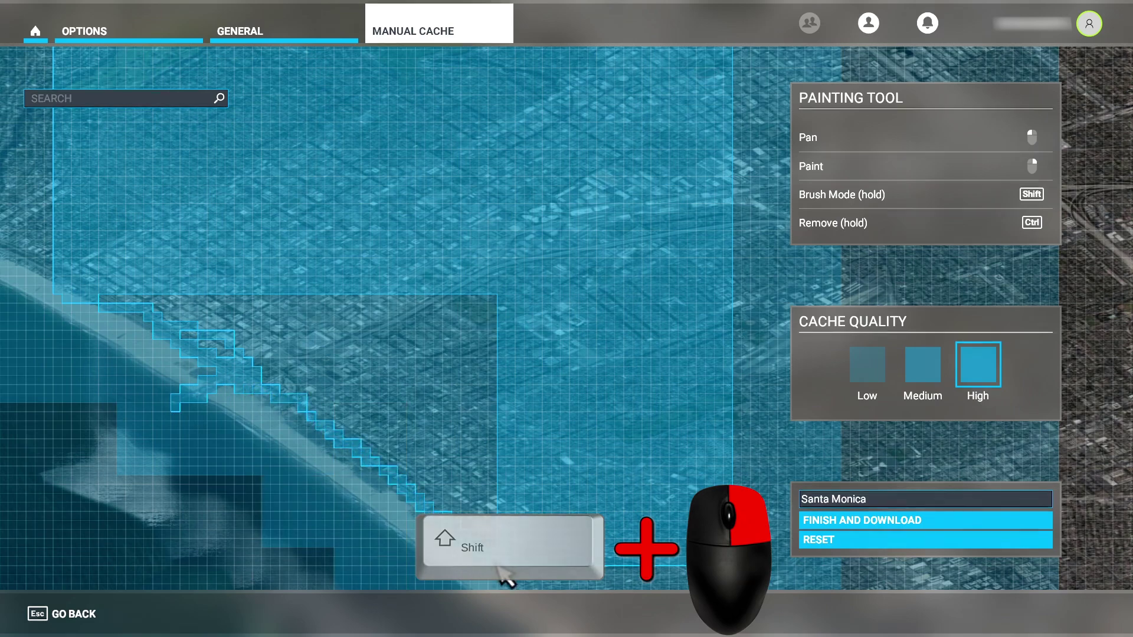
mouse_move(504, 566)
mouse_down()
mouse_move(486, 319)
mouse_move(501, 344)
mouse_move(491, 455)
mouse_move(493, 324)
mouse_move(496, 387)
mouse_move(476, 448)
mouse_move(424, 401)
mouse_move(463, 362)
mouse_up()
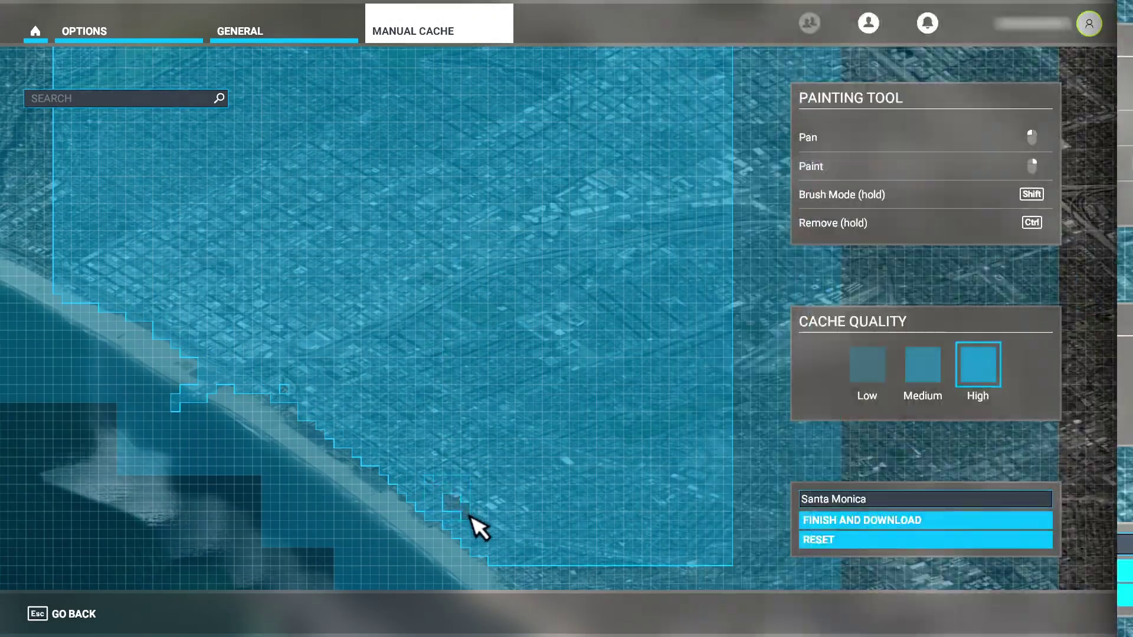
mouse_move(472, 519)
mouse_down()
mouse_move(478, 533)
mouse_move(309, 430)
mouse_move(277, 388)
mouse_move(453, 390)
mouse_up()
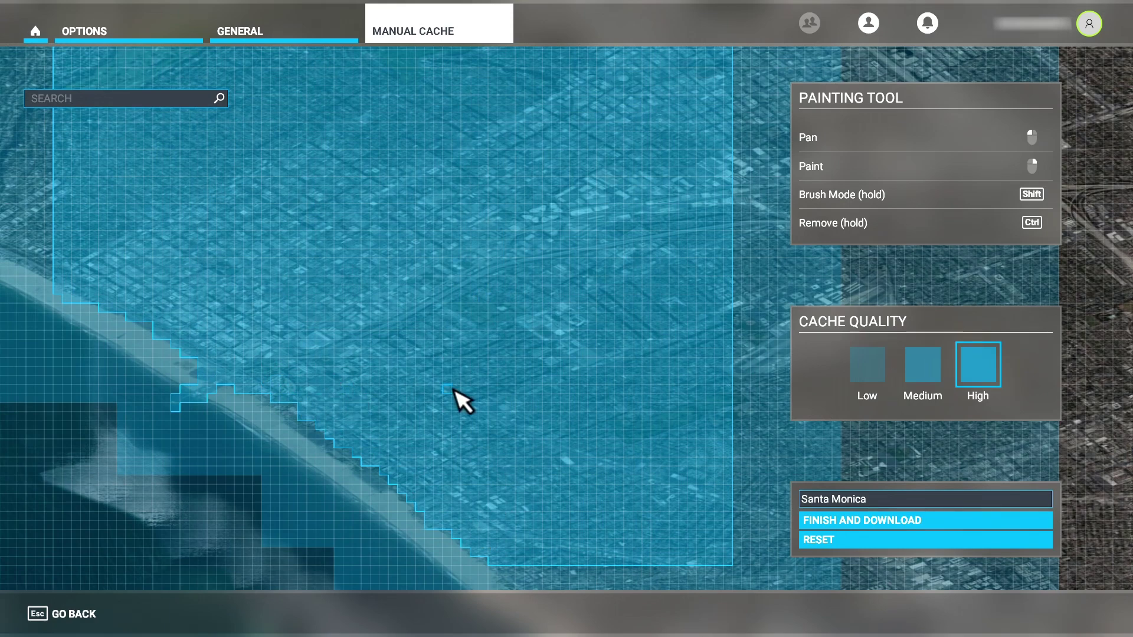
Download the painted Santa Monica region, pausing and resuming the download partway
click(901, 521)
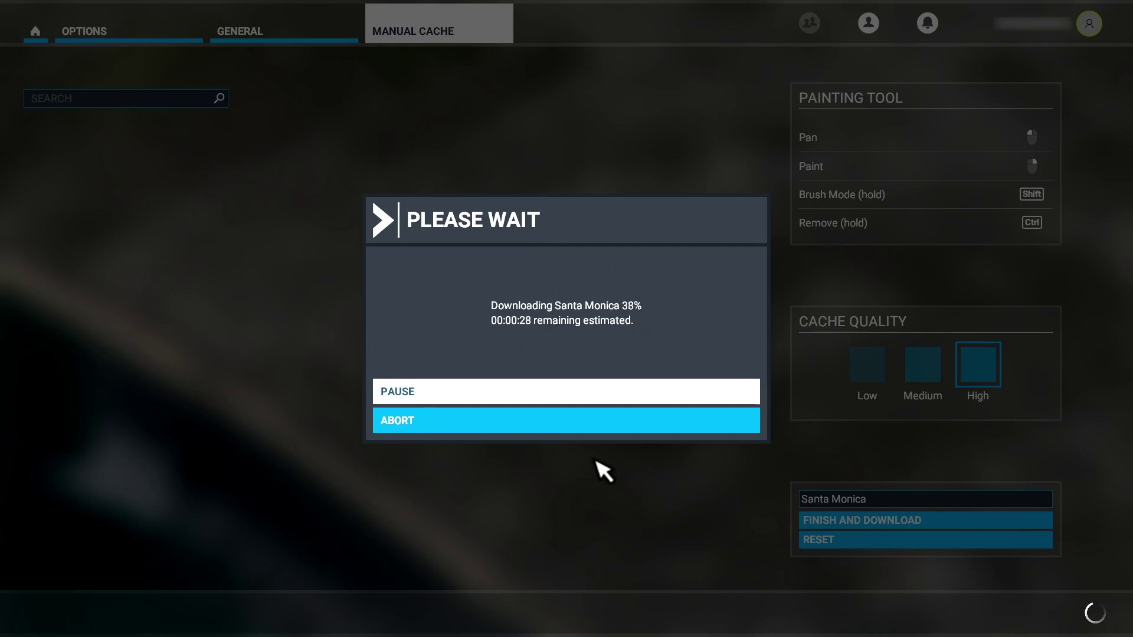
click(576, 392)
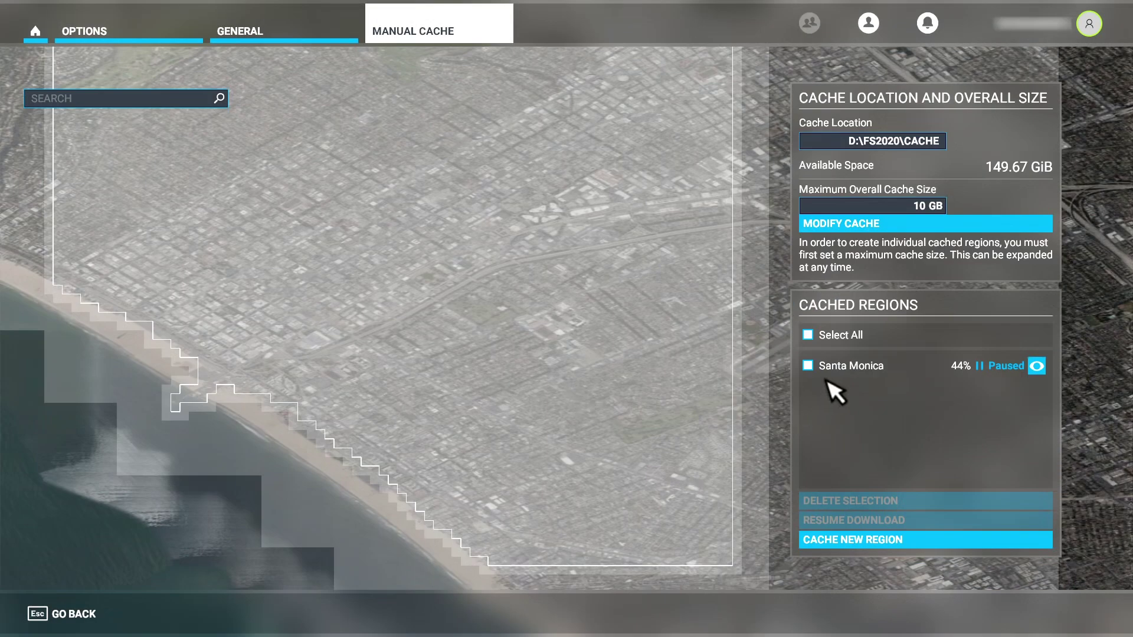
click(1006, 373)
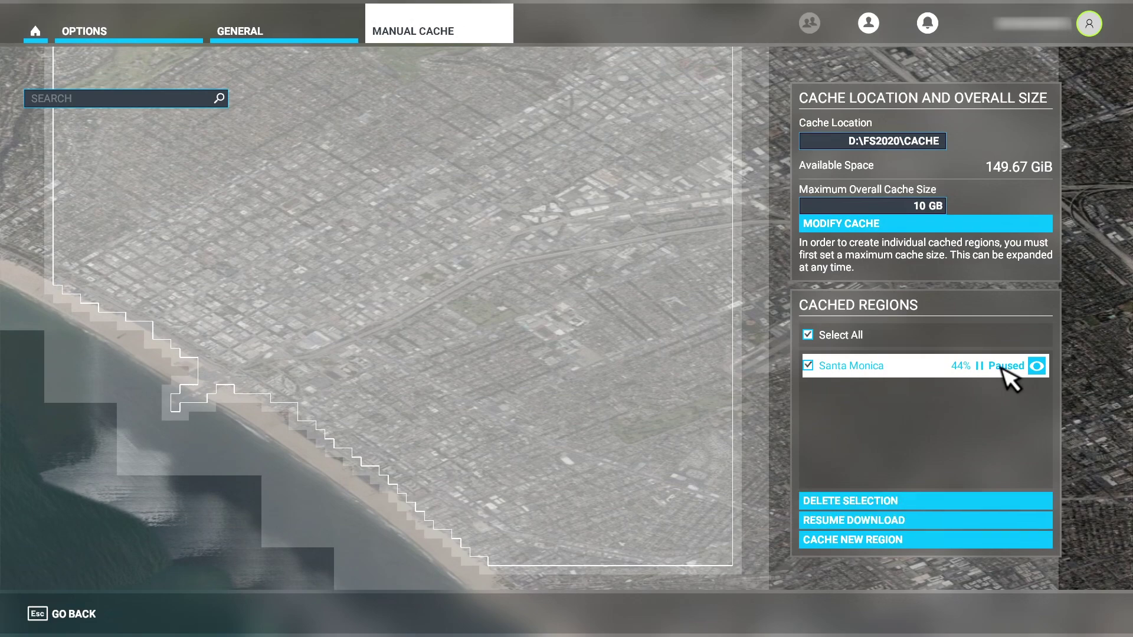
click(869, 522)
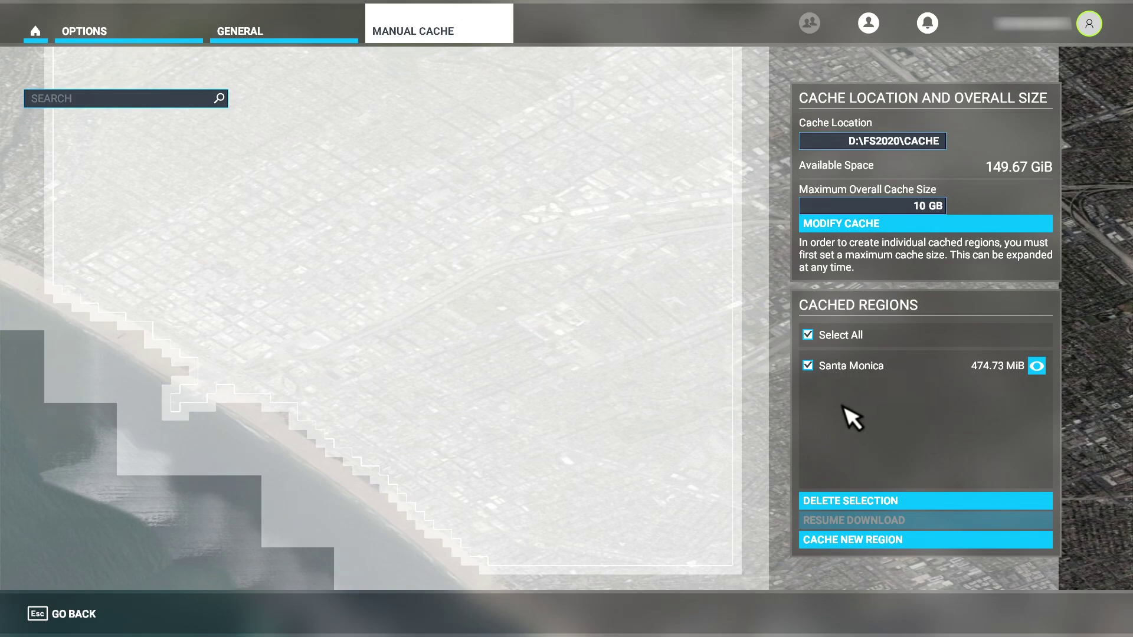
Deselect the Santa Monica region and show its cached area on the map
click(808, 366)
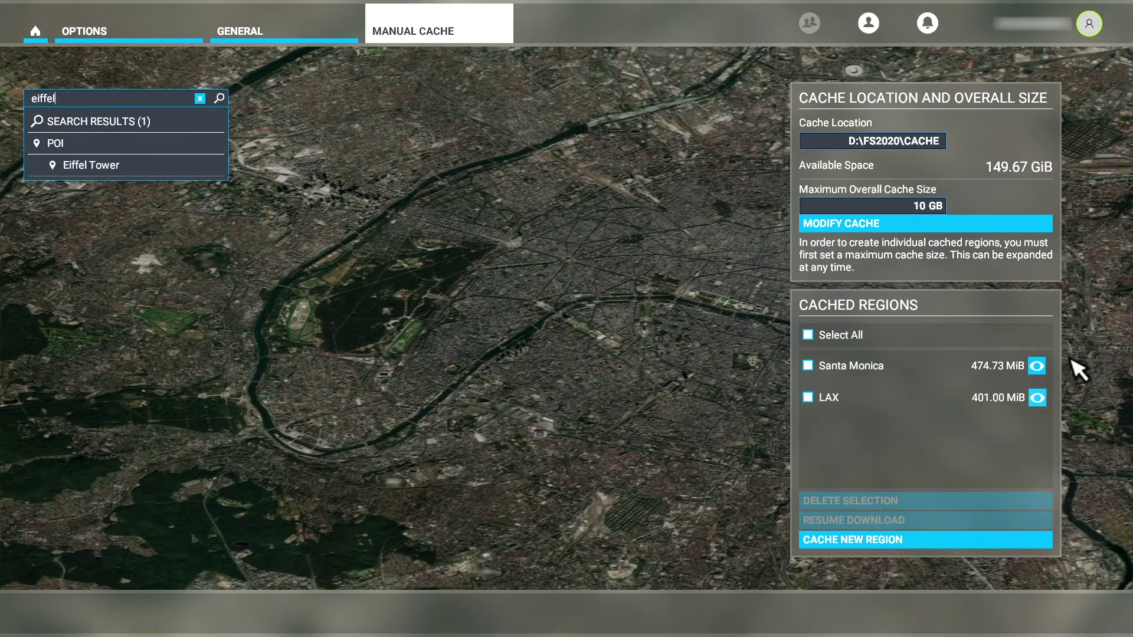
click(1037, 366)
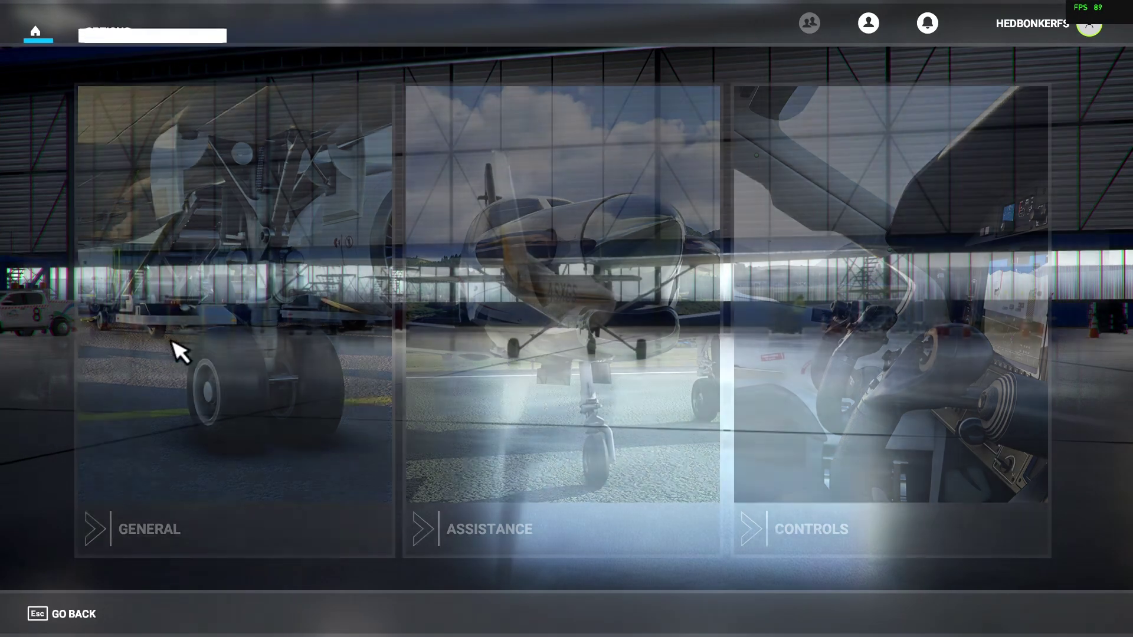
Turn on the rolling cache in the general data settings, set its limit to 20 GiB and save the changes
click(179, 352)
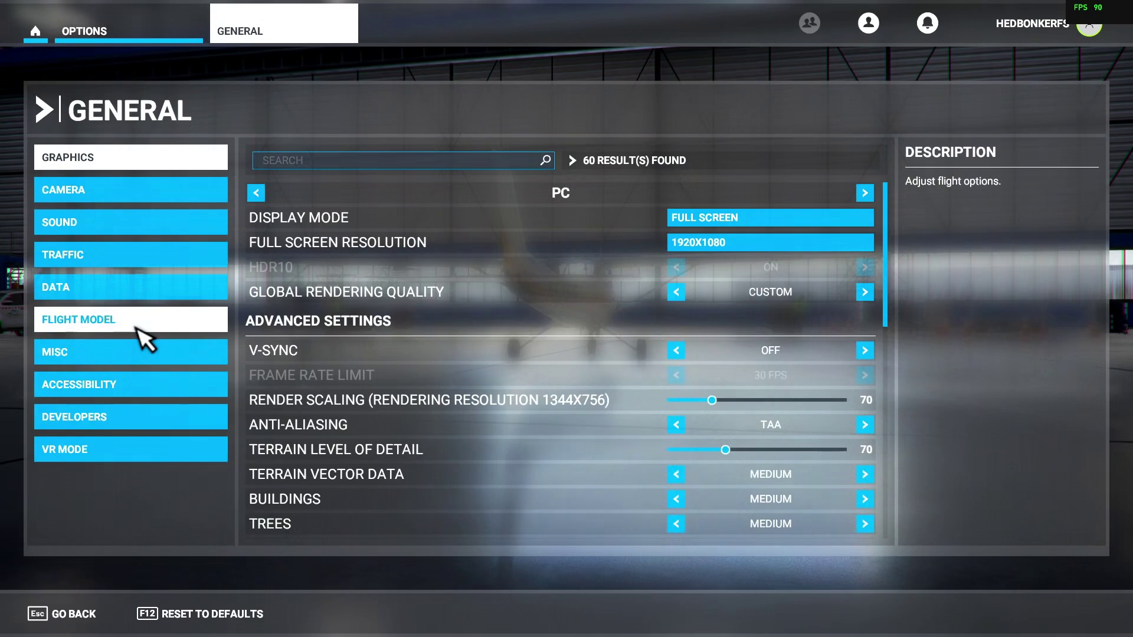
click(140, 289)
scroll(413, 331, down, 4)
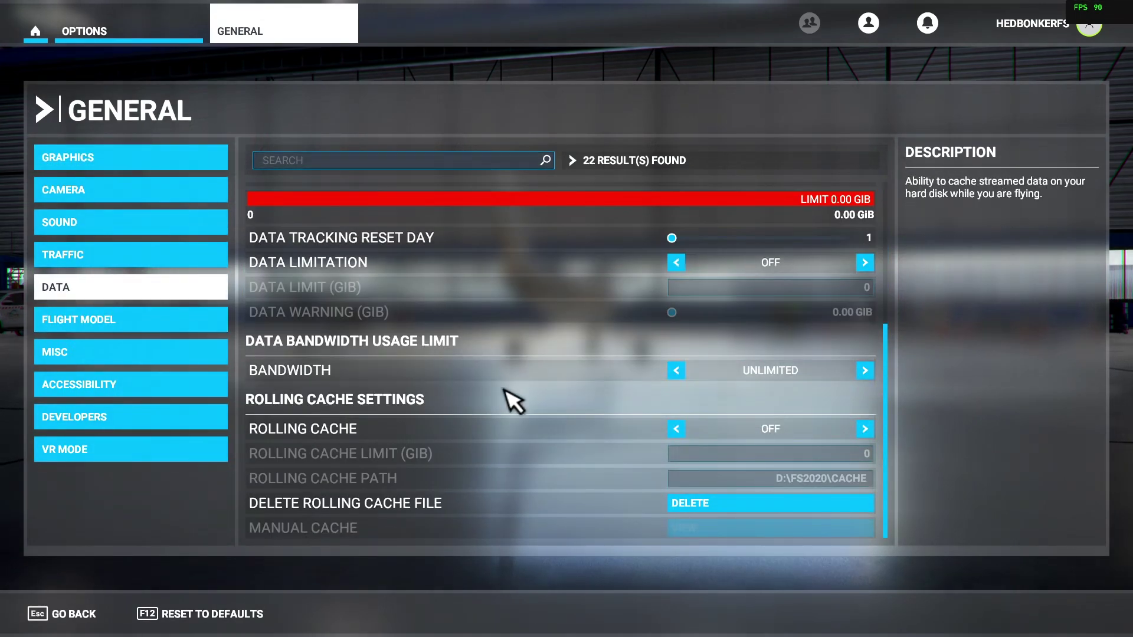
click(865, 430)
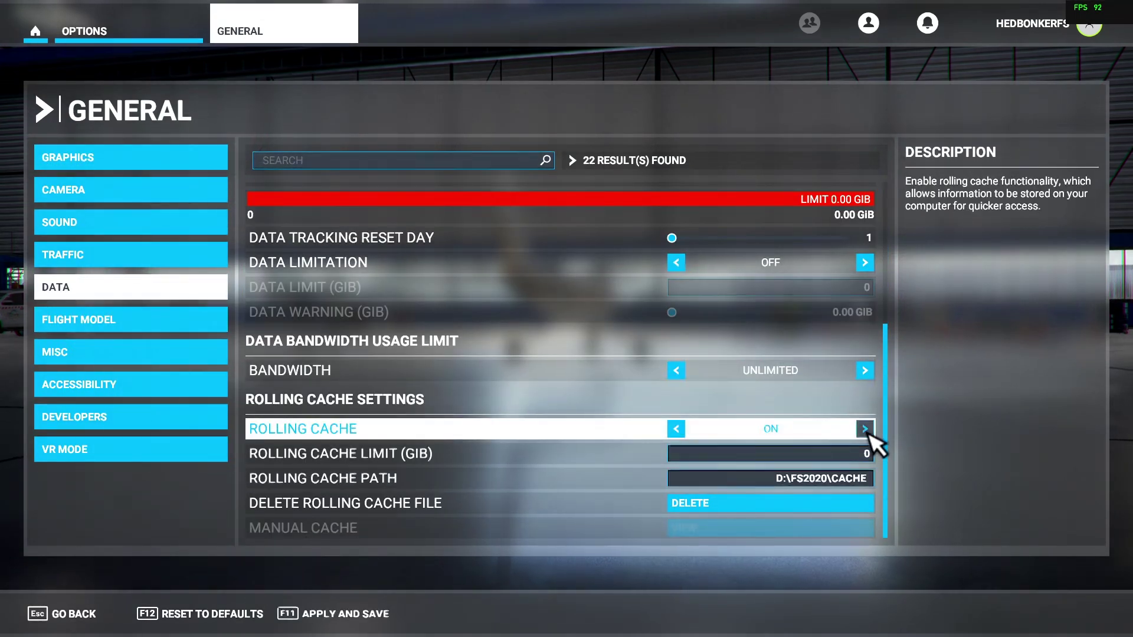
click(865, 458)
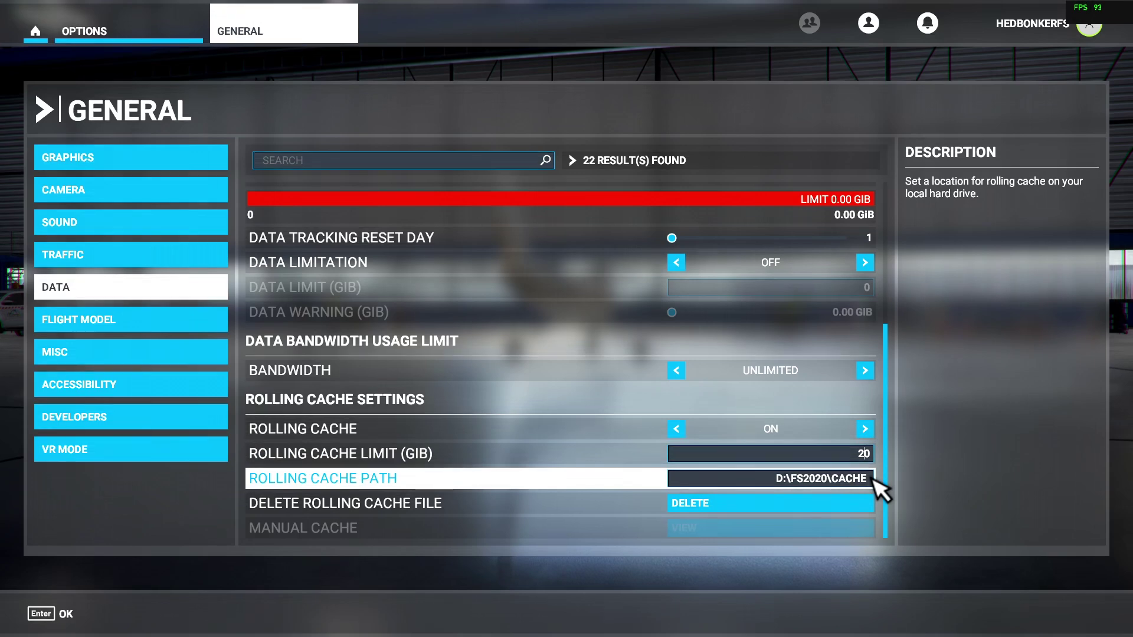
click(88, 617)
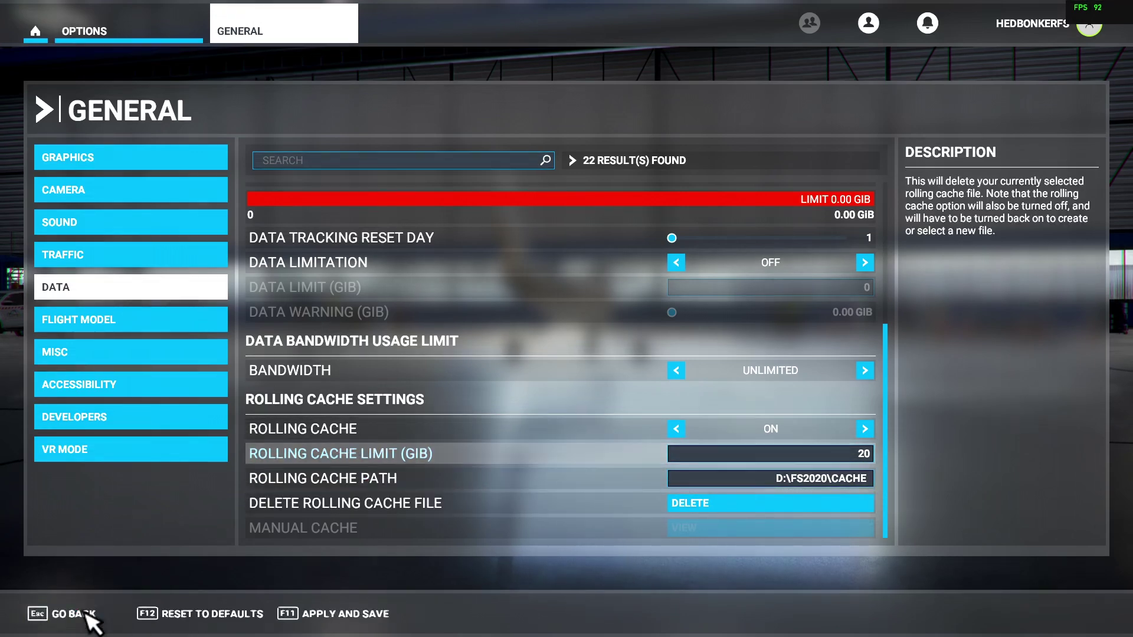
click(357, 612)
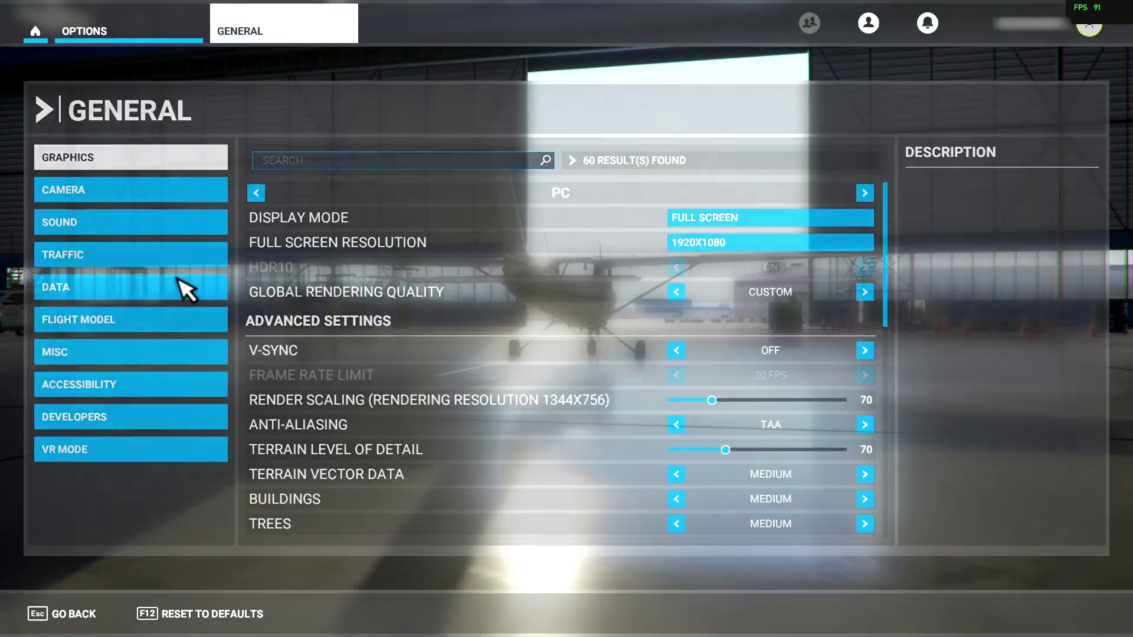
Reset the data settings to their default values
click(182, 286)
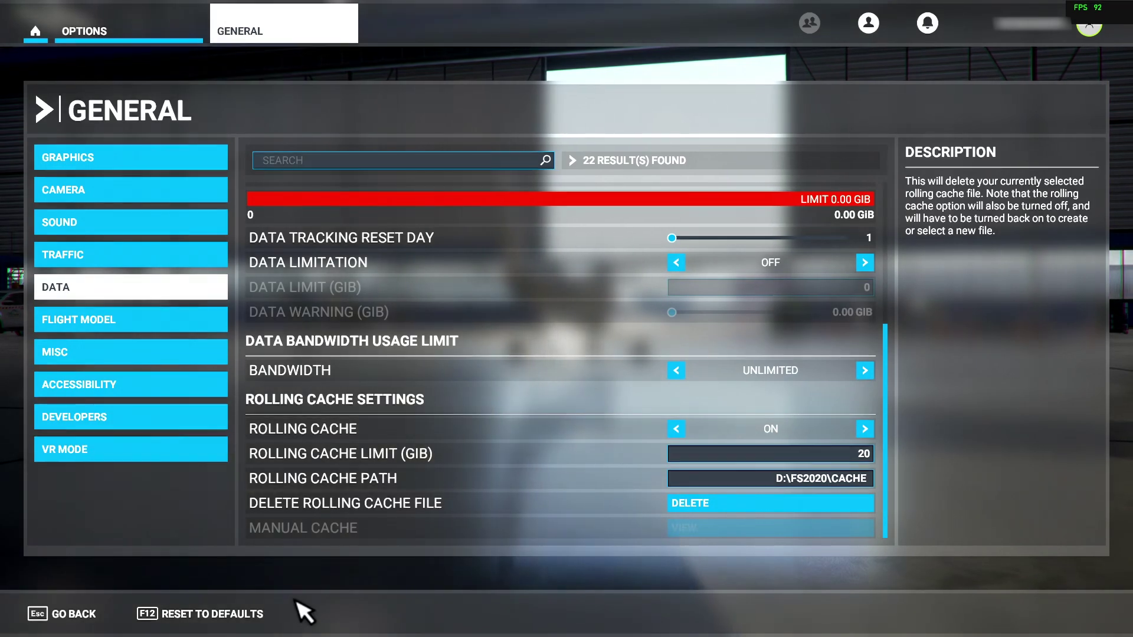
click(253, 613)
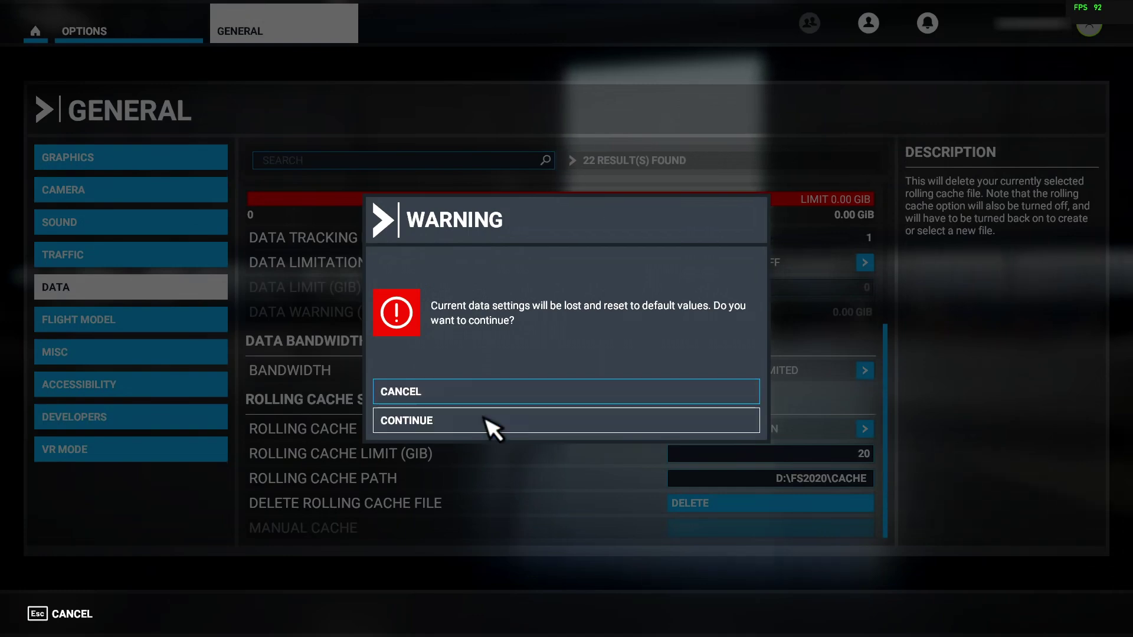
click(490, 422)
Set the rolling cache path to D:\FS2020\Cache and its limit to 20 GiB
click(818, 479)
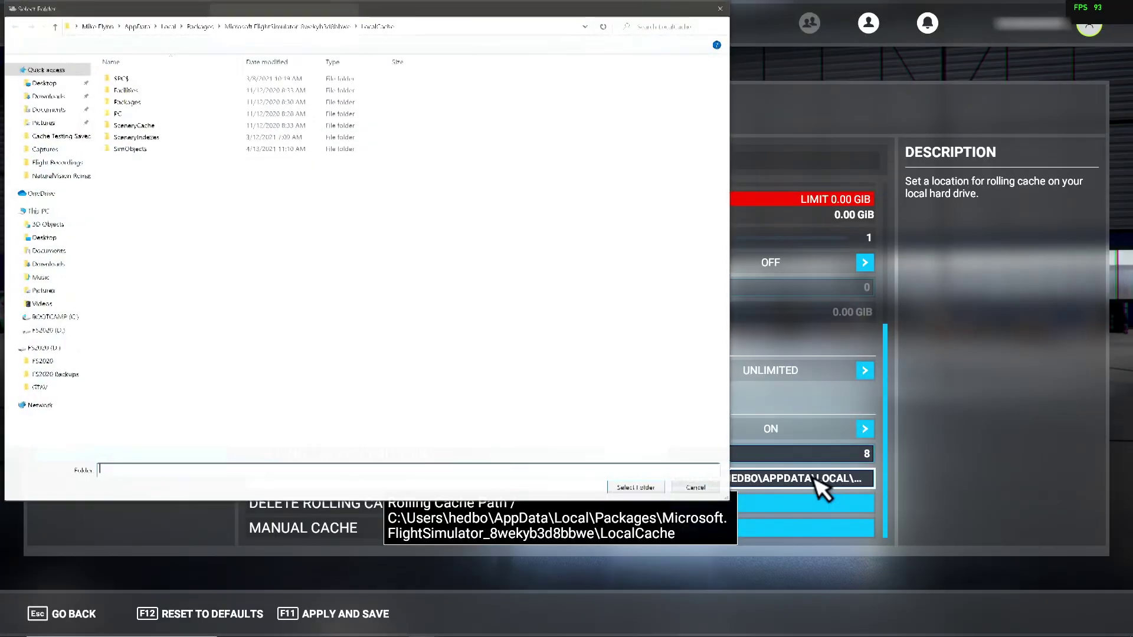
click(59, 362)
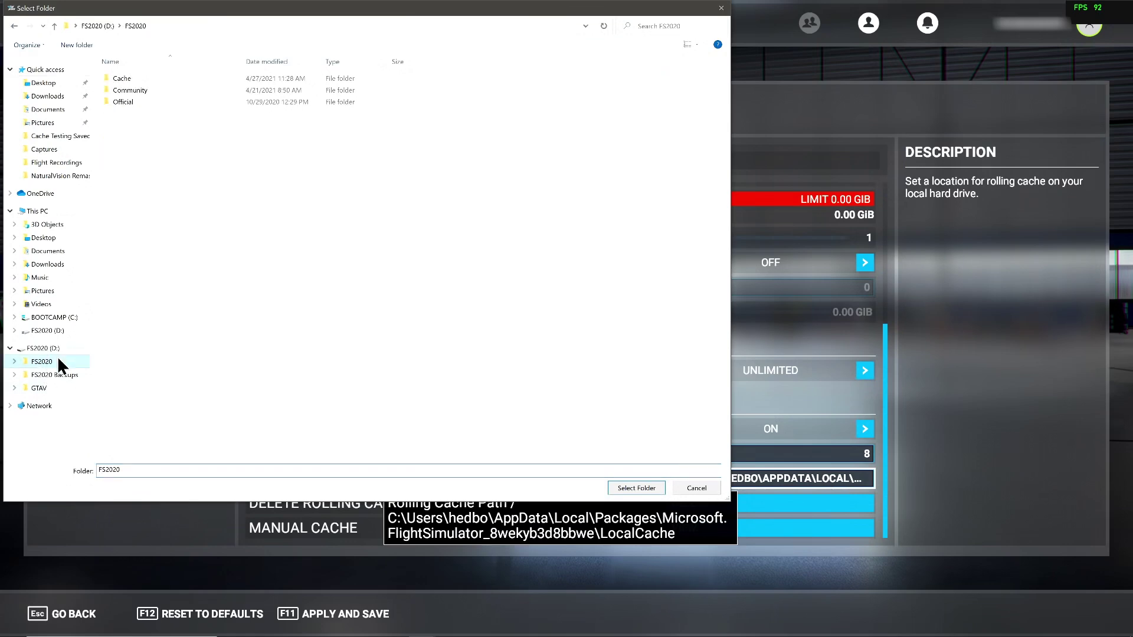
double_click(126, 79)
click(649, 488)
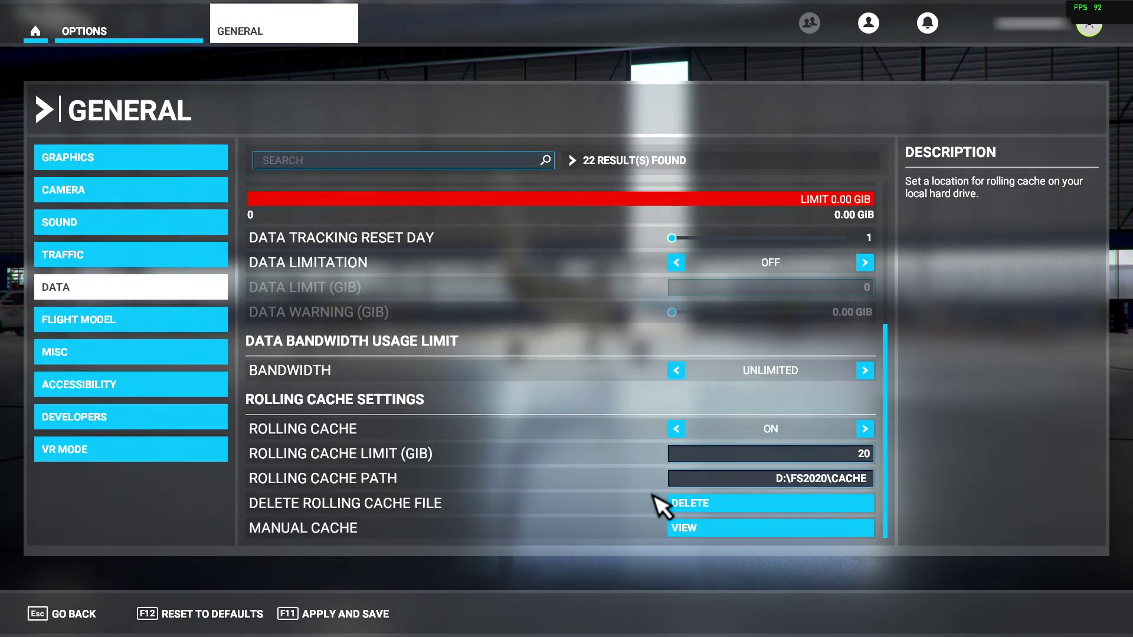
Set the manual cache location to D:\FS2020\Cache and create the cache with a maximum size of 20 GB
click(767, 531)
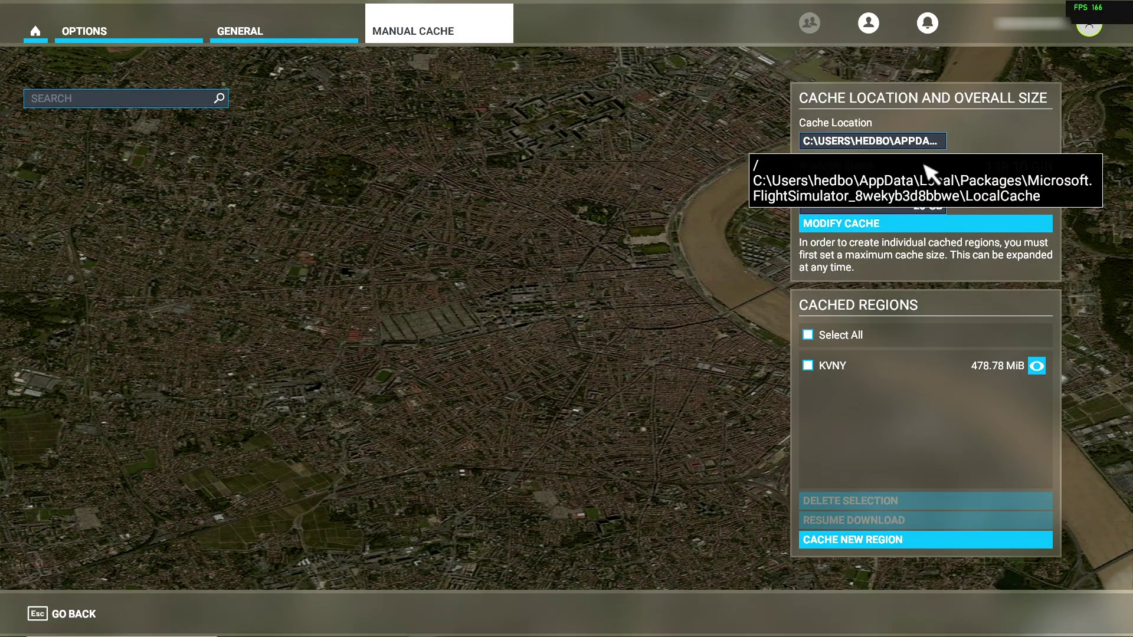
click(928, 170)
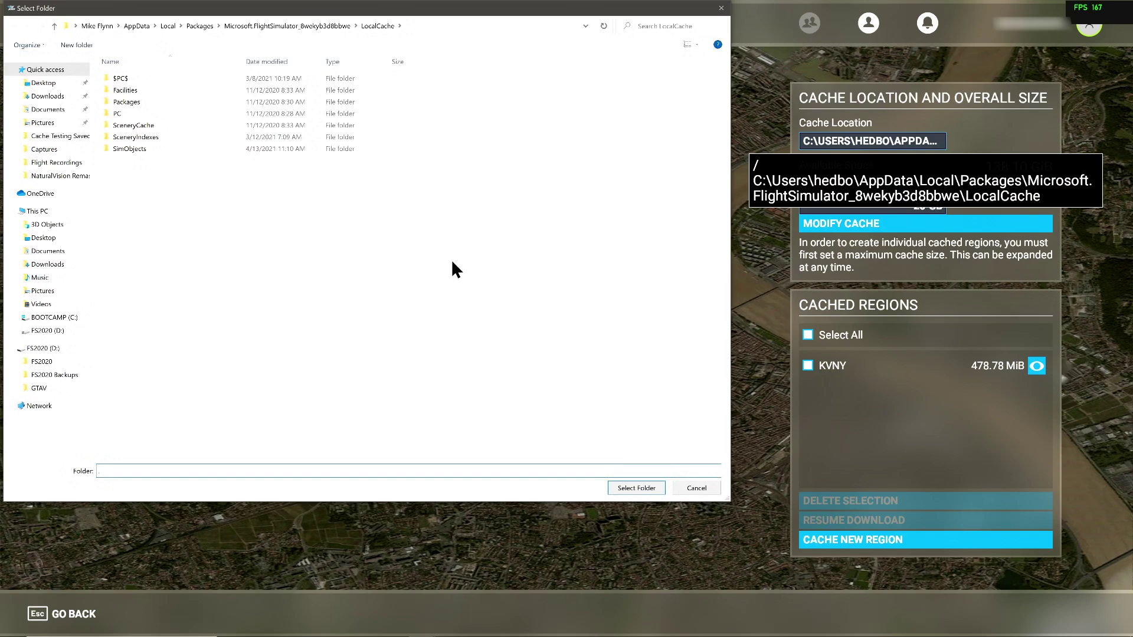
click(42, 361)
double_click(151, 83)
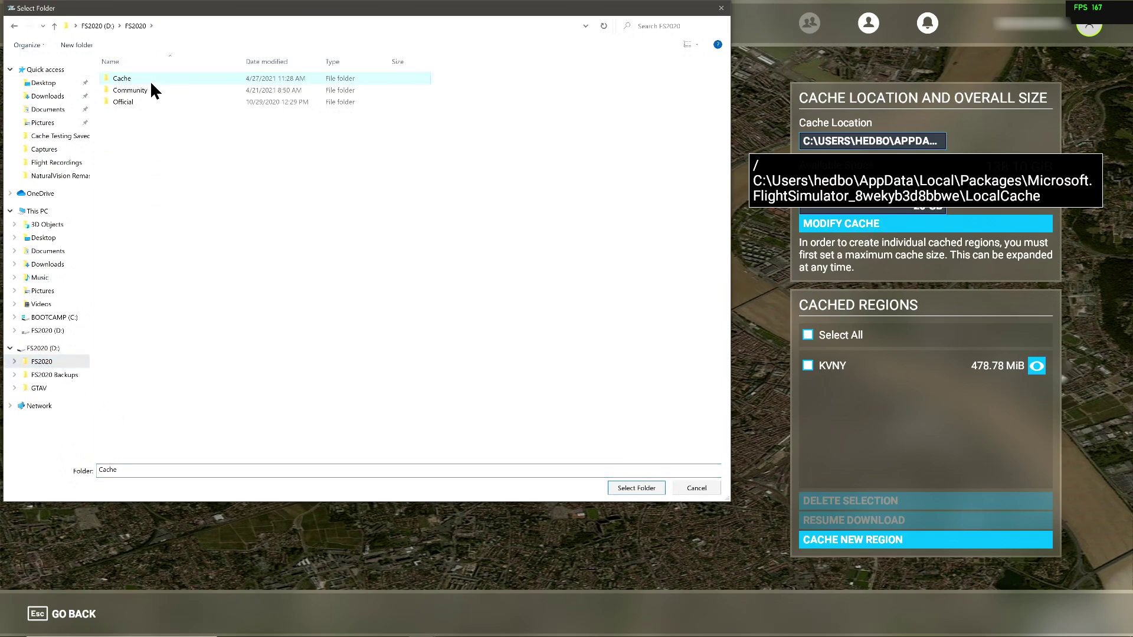
click(640, 486)
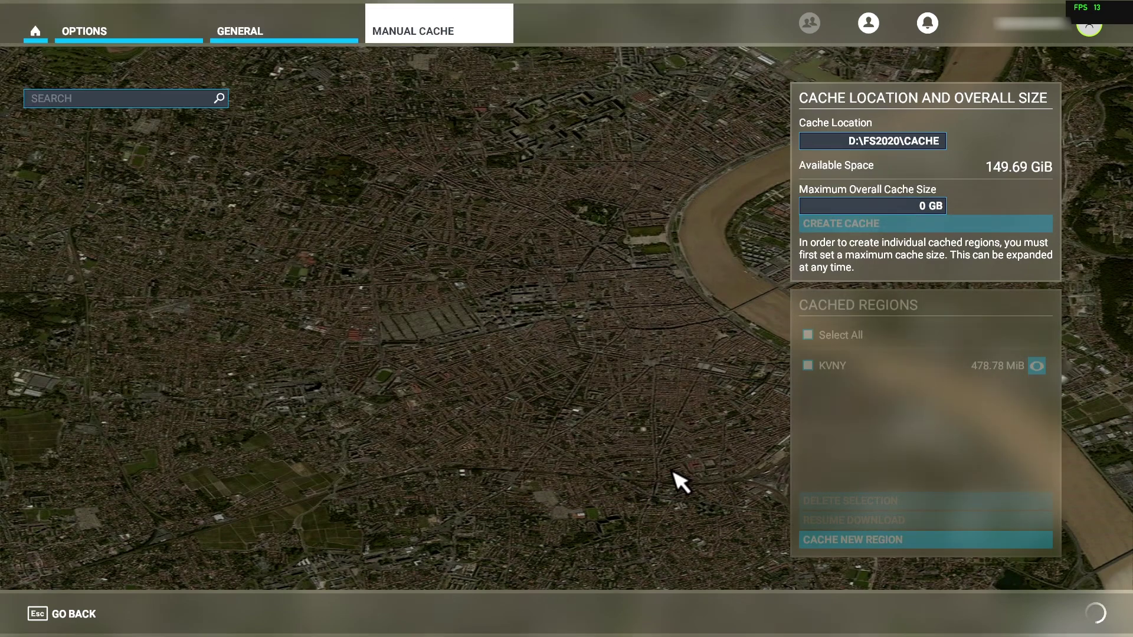
click(925, 206)
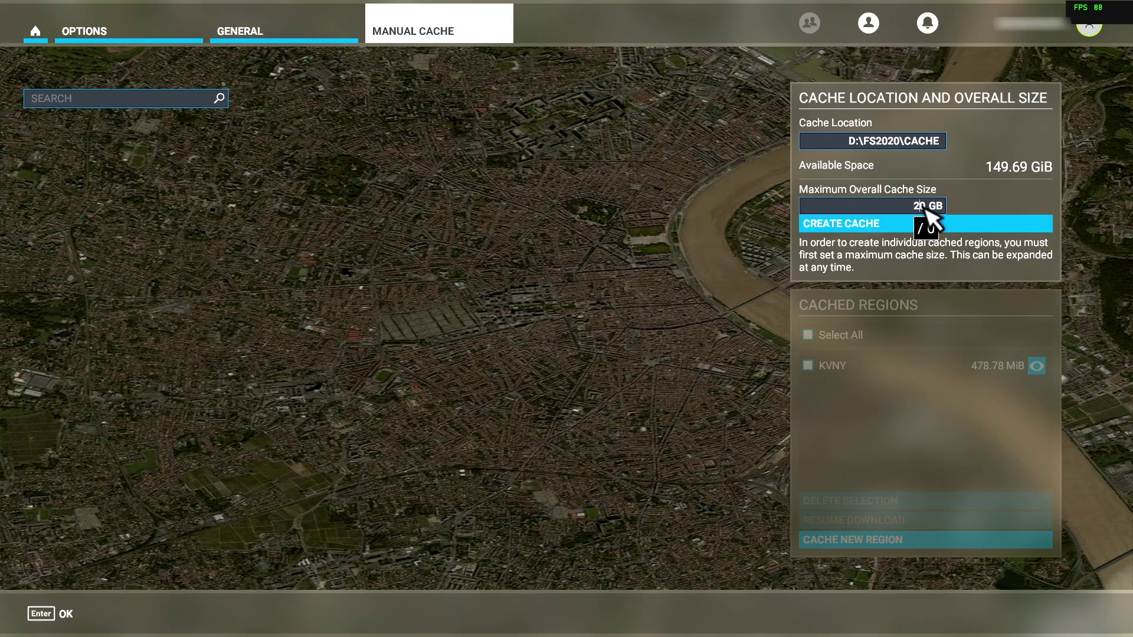
click(898, 225)
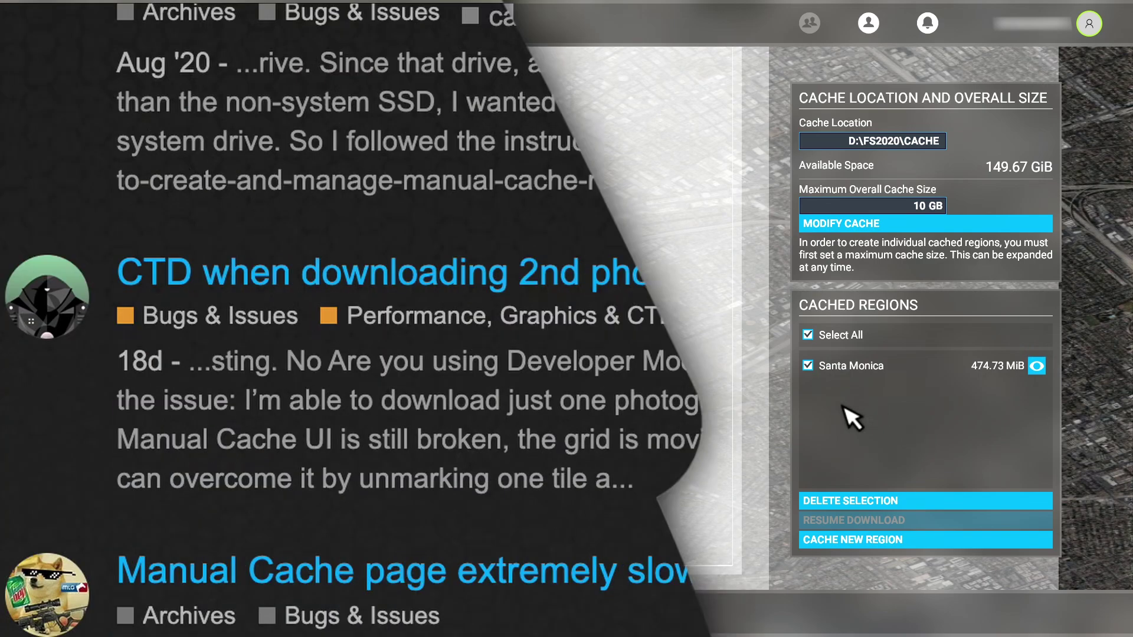
Switch to the forum in the browser and look through the topics about manual cache problems
scroll(566, 319, down, 5)
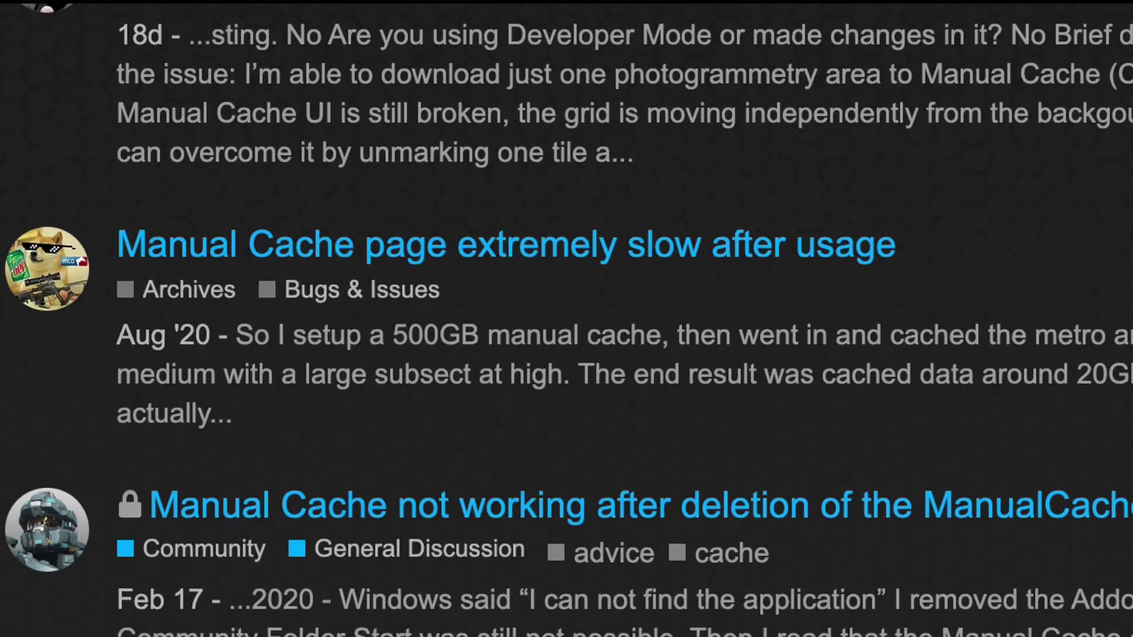
scroll(567, 319, down, 5)
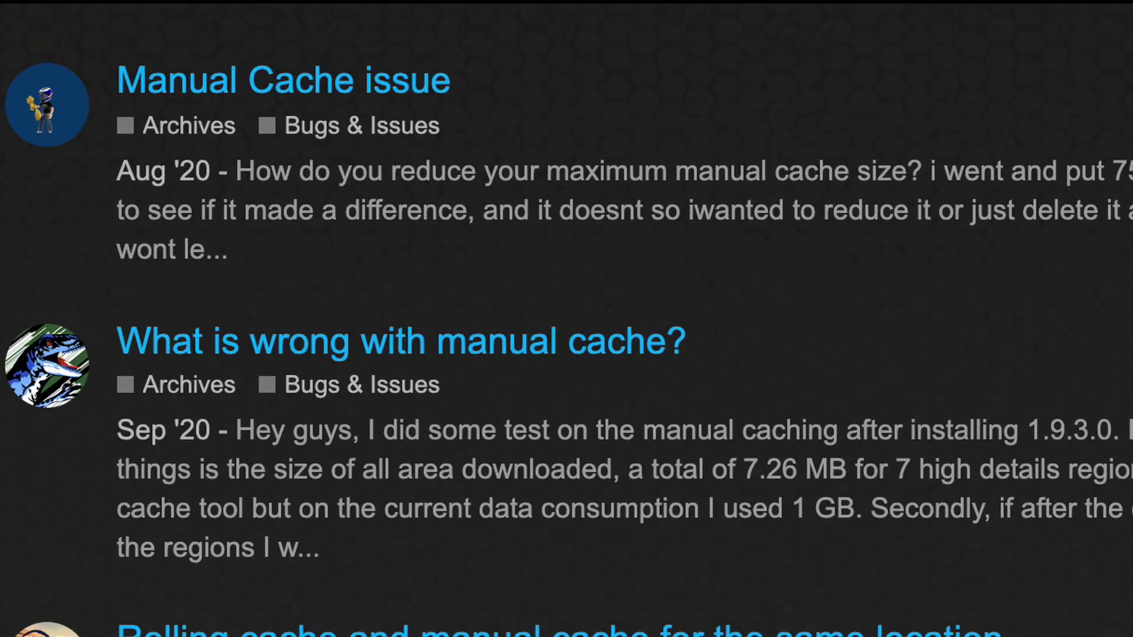
scroll(567, 318, down, 8)
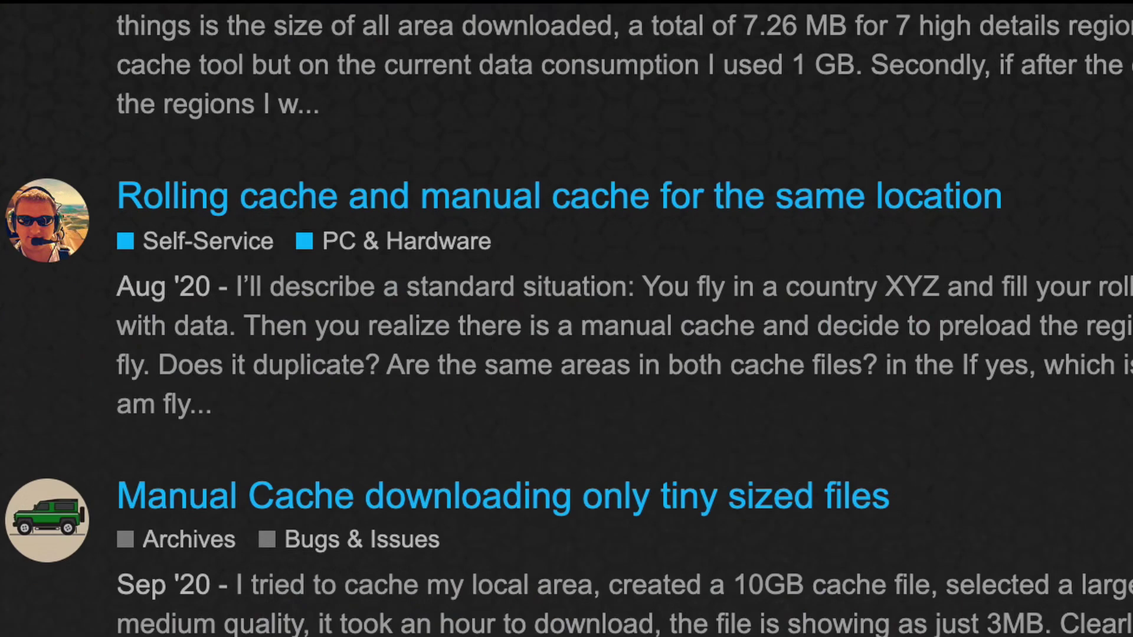
scroll(567, 319, down, 8)
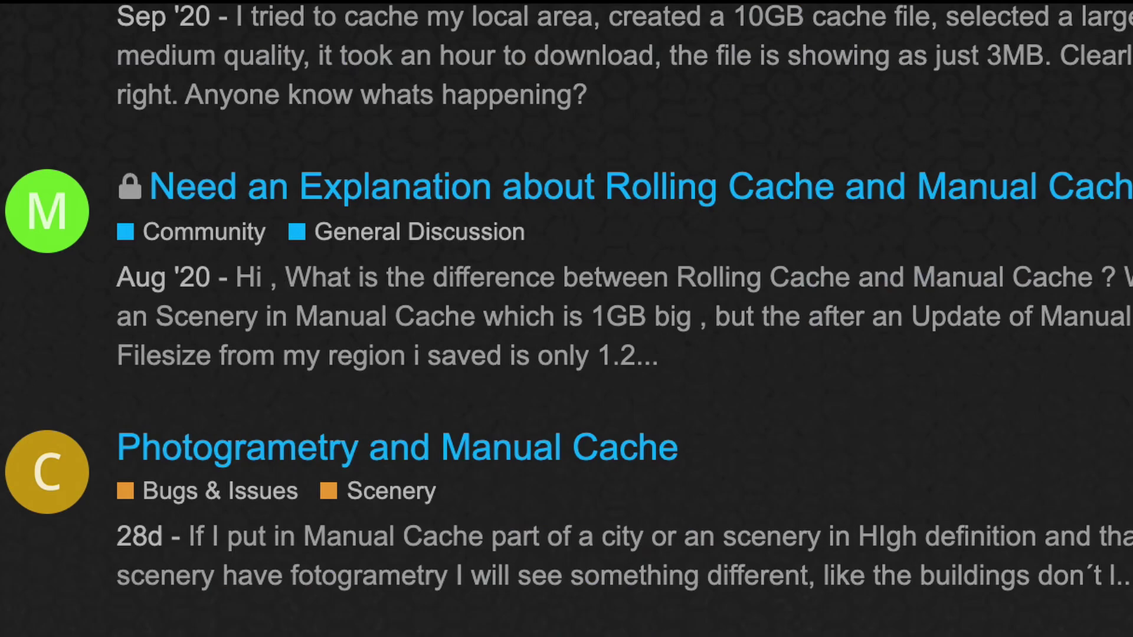
scroll(566, 318, down, 3)
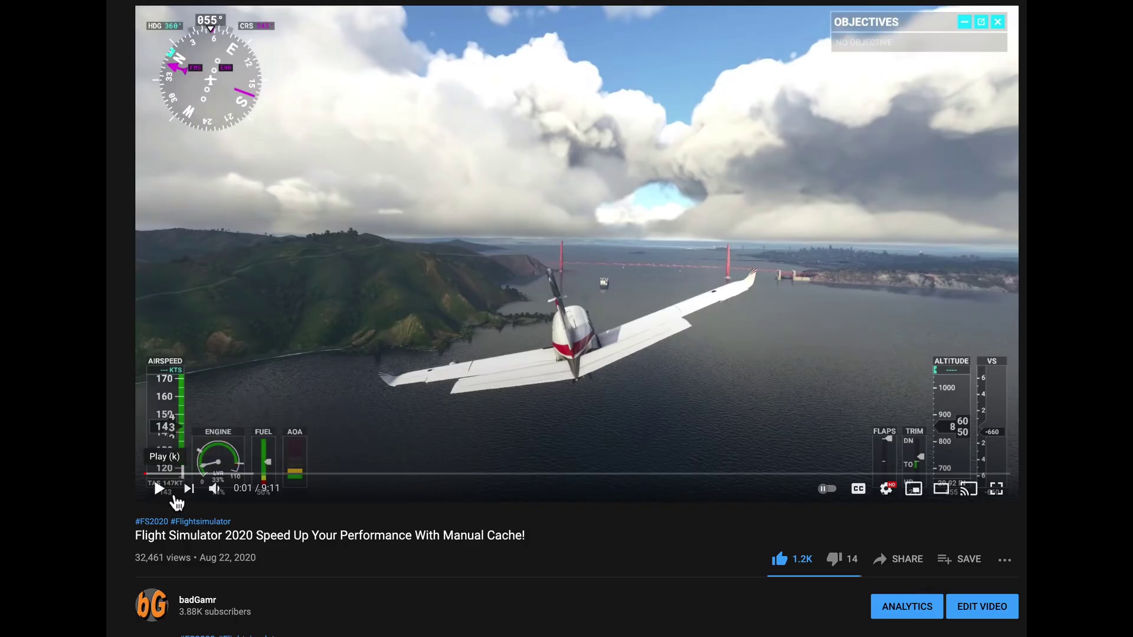
Play the YouTube video "Flight Simulator 2020 Speed Up Your Performance With Manual Cache!"
click(175, 497)
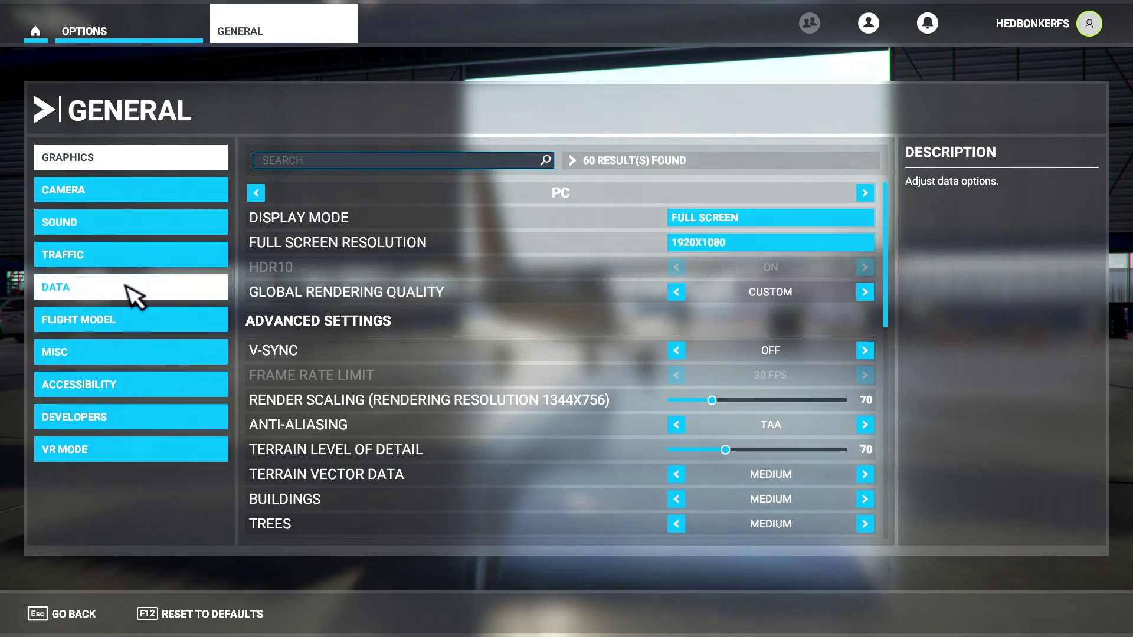
Turn on the rolling cache in the general data options
click(126, 292)
scroll(444, 360, down, 4)
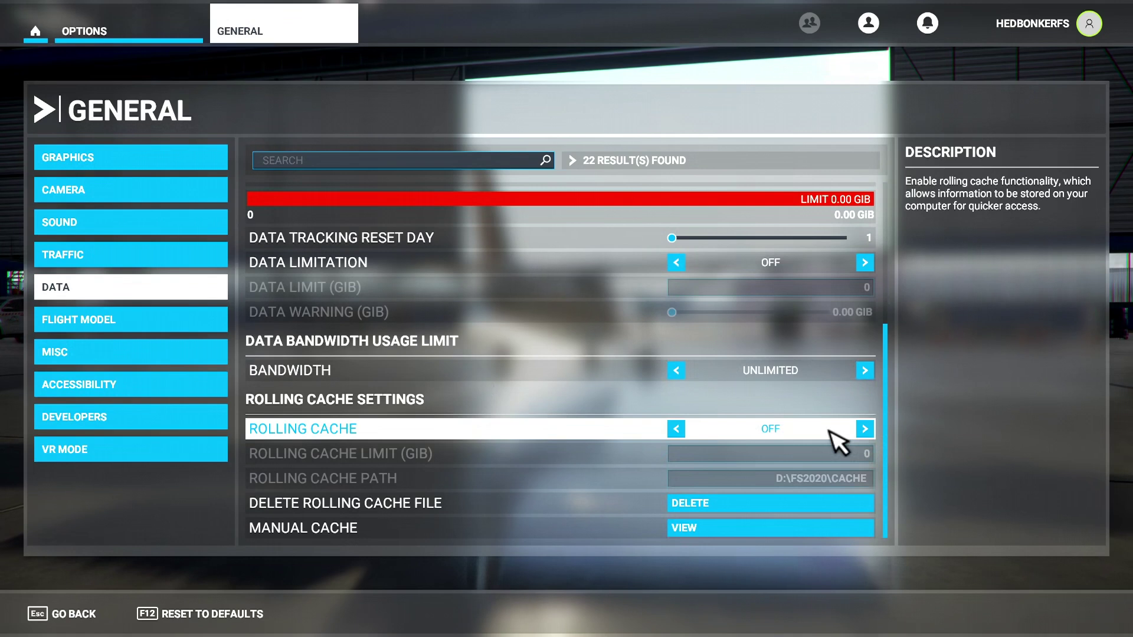
click(864, 429)
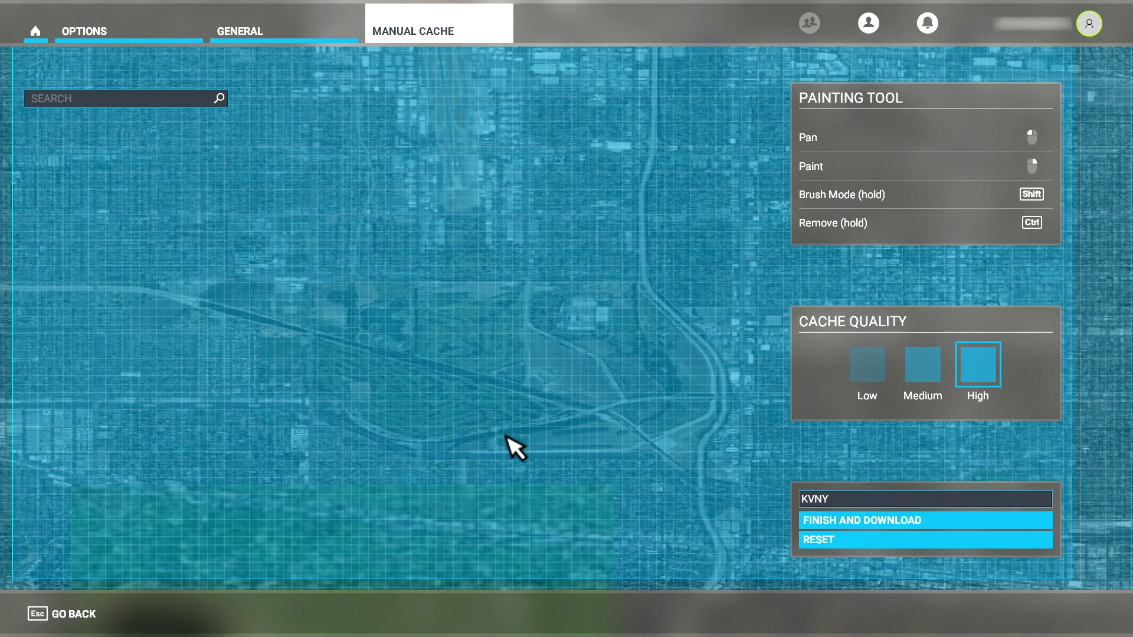
Clear the painted selection of the Santa Monica manual cache region
scroll(536, 397, down, 3)
scroll(47, 322, up, 3)
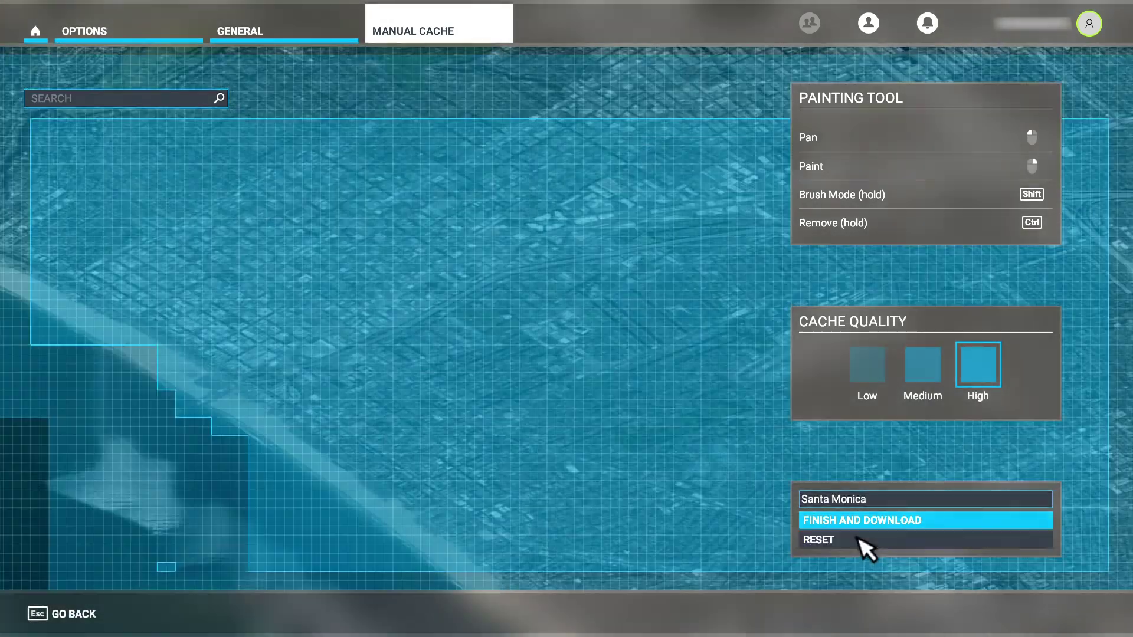
click(866, 540)
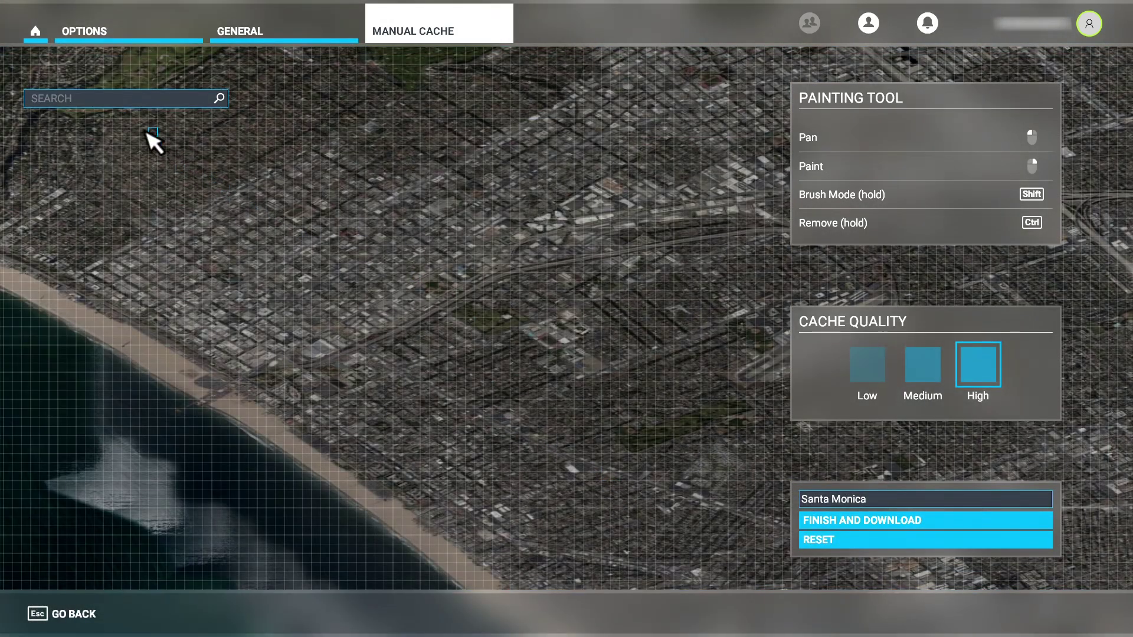
Paint large high-quality blocks over inland Santa Monica, then brush a fine strip along the coastline down to the lower block's corner
mouse_move(154, 140)
mouse_down()
mouse_move(273, 336)
mouse_move(607, 382)
mouse_move(190, 324)
mouse_up()
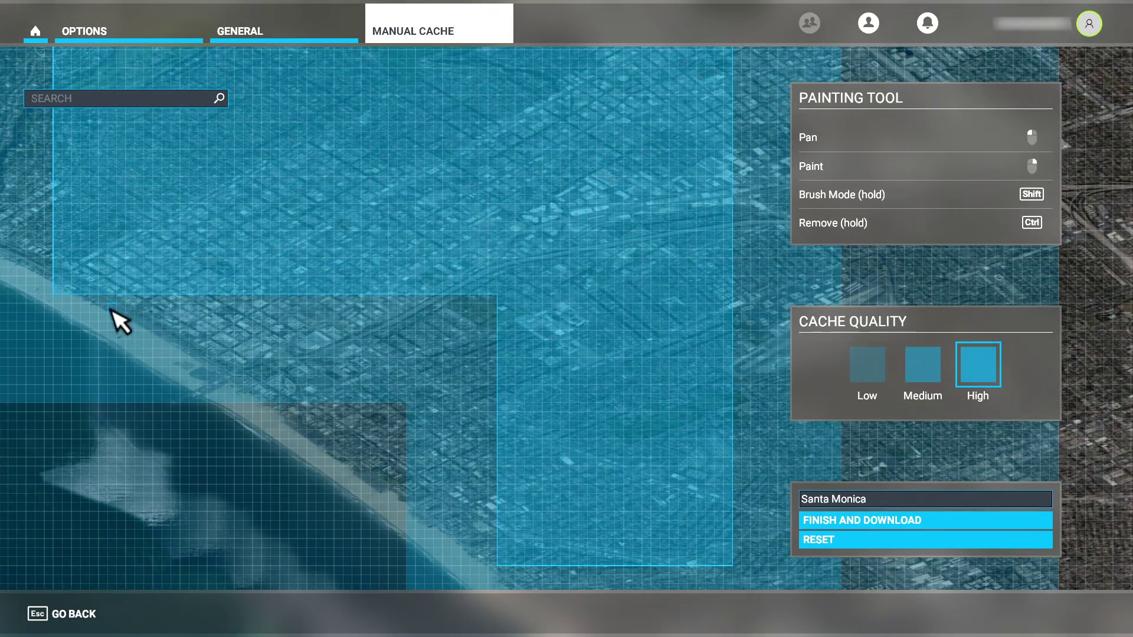
mouse_move(72, 300)
mouse_down()
mouse_move(241, 348)
mouse_move(277, 398)
mouse_move(161, 334)
mouse_move(235, 387)
mouse_move(228, 375)
mouse_move(175, 406)
mouse_move(218, 385)
mouse_up()
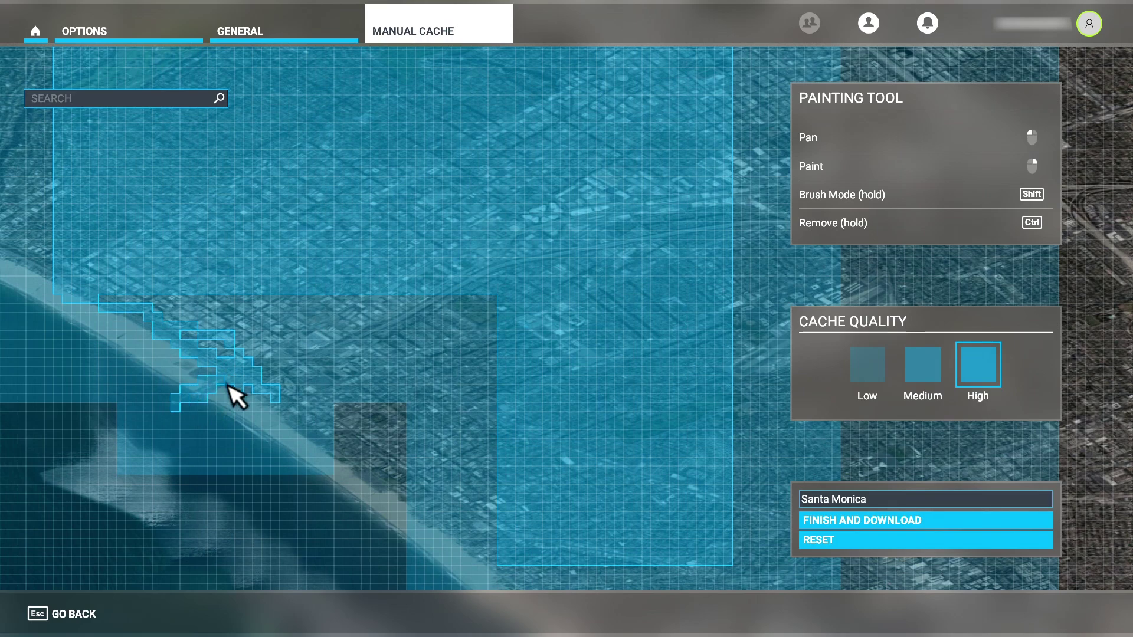
mouse_move(247, 390)
mouse_down()
mouse_move(310, 418)
mouse_move(477, 550)
mouse_up()
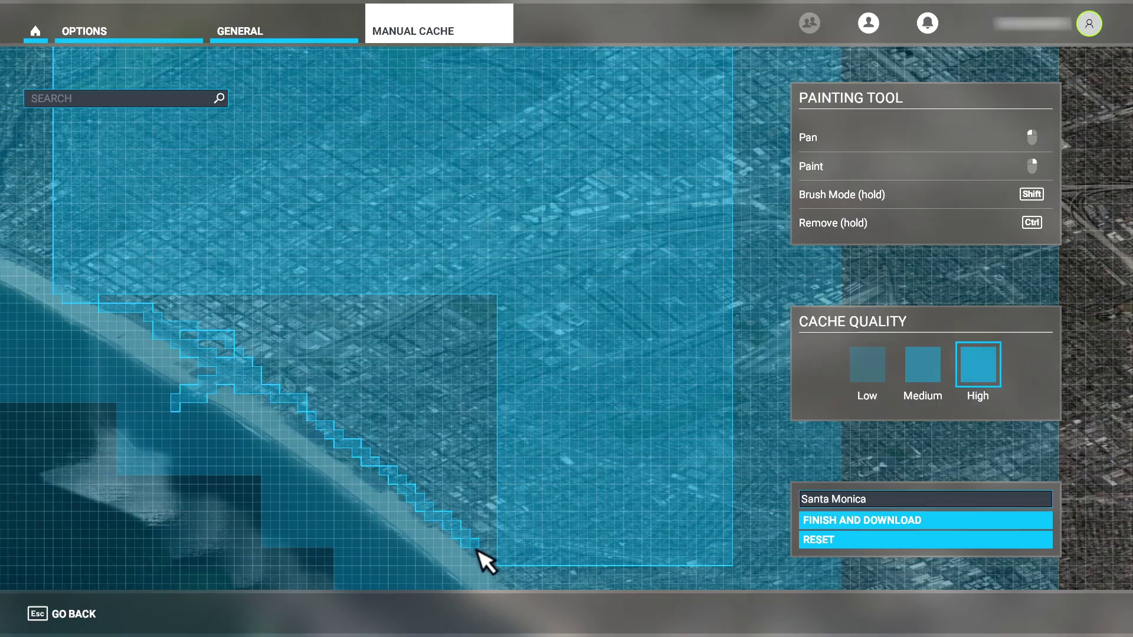